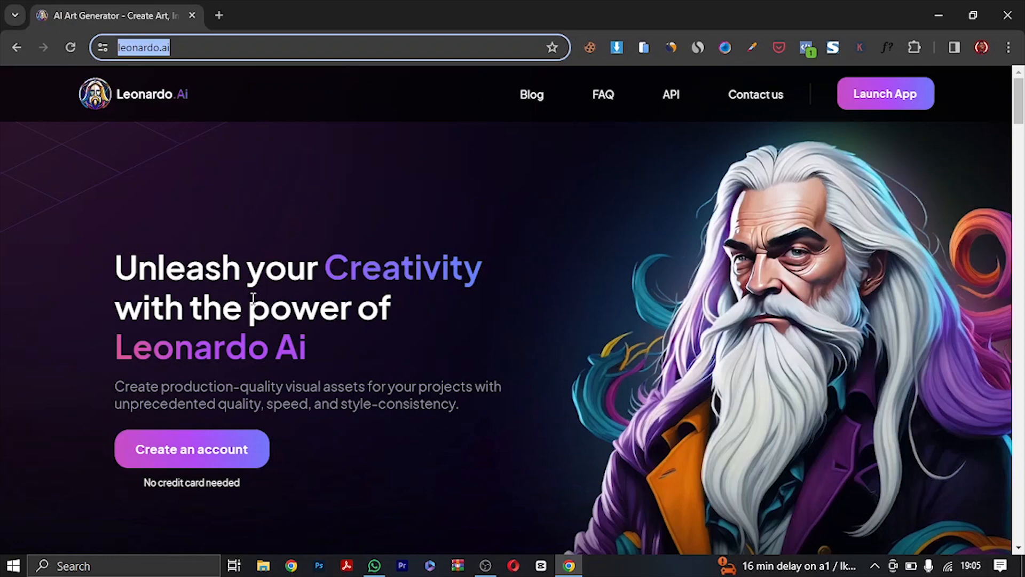
# Enter the Leonardo.Ai web app through account creation and open the Image Generation tool
pyautogui.scroll(-10, 431, 308)
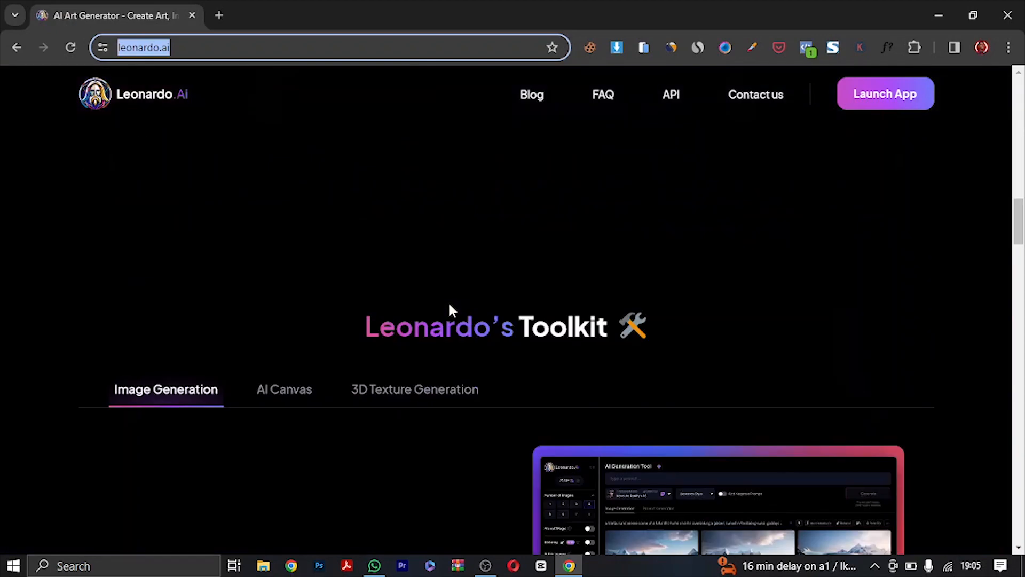
pyautogui.scroll(10, 448, 307)
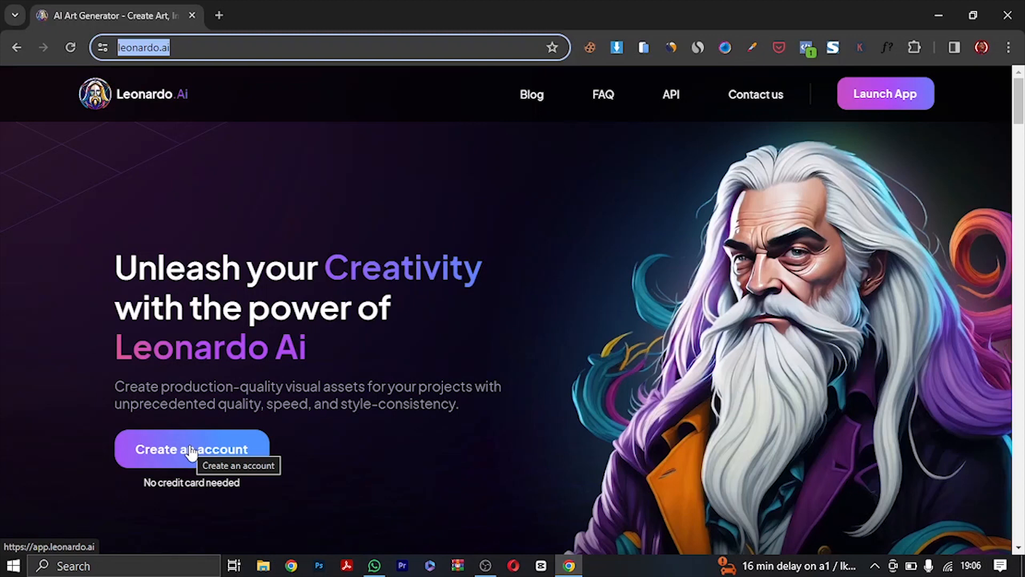
pyautogui.click(193, 452)
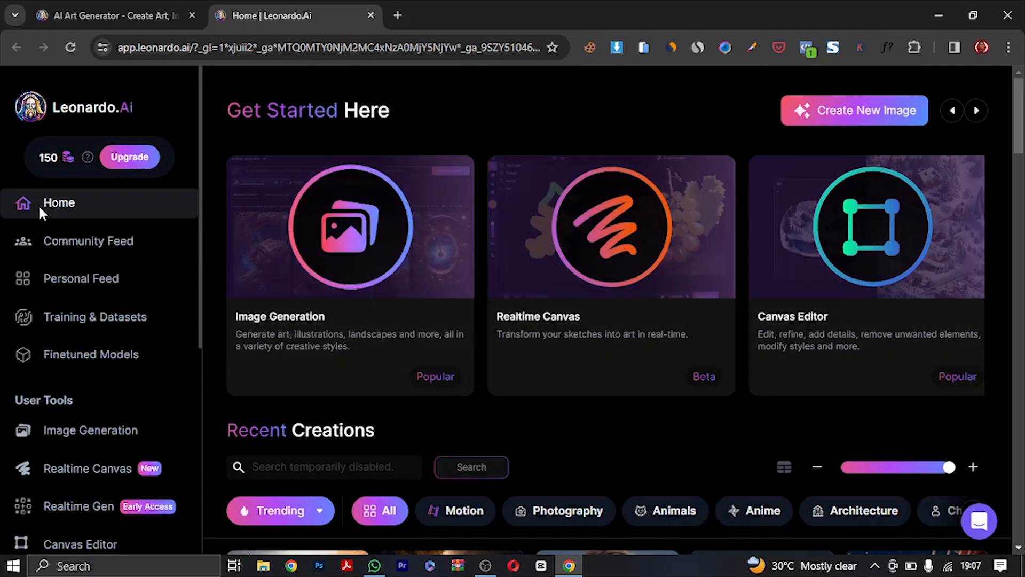
pyautogui.click(350, 285)
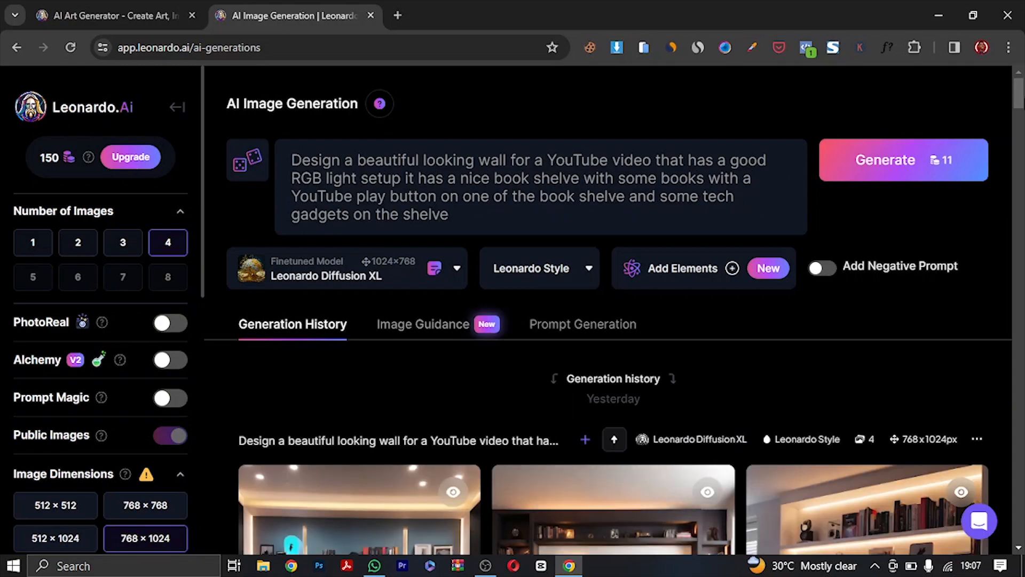
# Generate four 768 × 1024 images with Leonardo Diffusion XL from the YouTube bookshelf wall prompt
pyautogui.moveTo(1018, 95); pyautogui.dragTo(1001, 111)
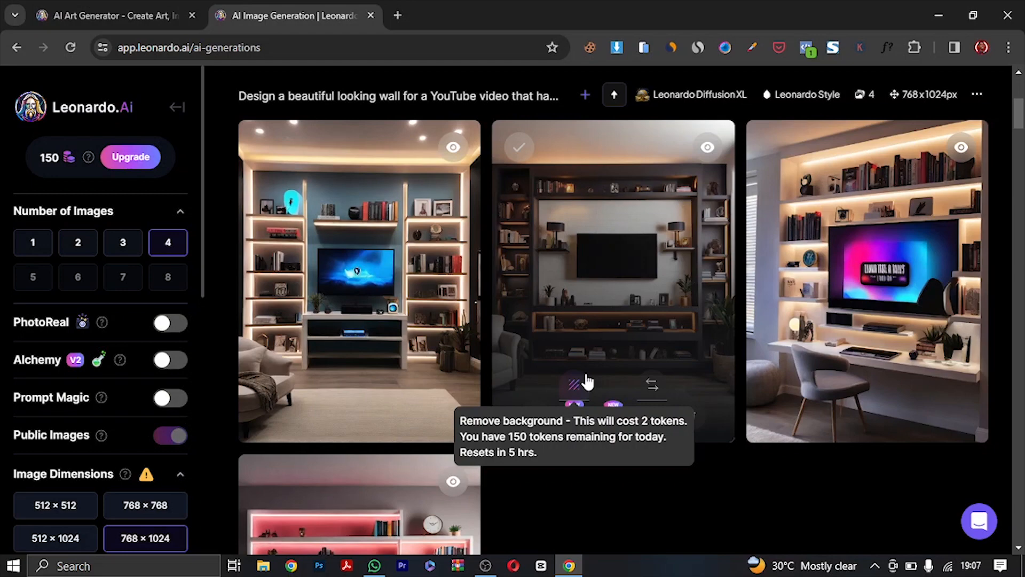
pyautogui.moveTo(1021, 128); pyautogui.dragTo(1020, 106)
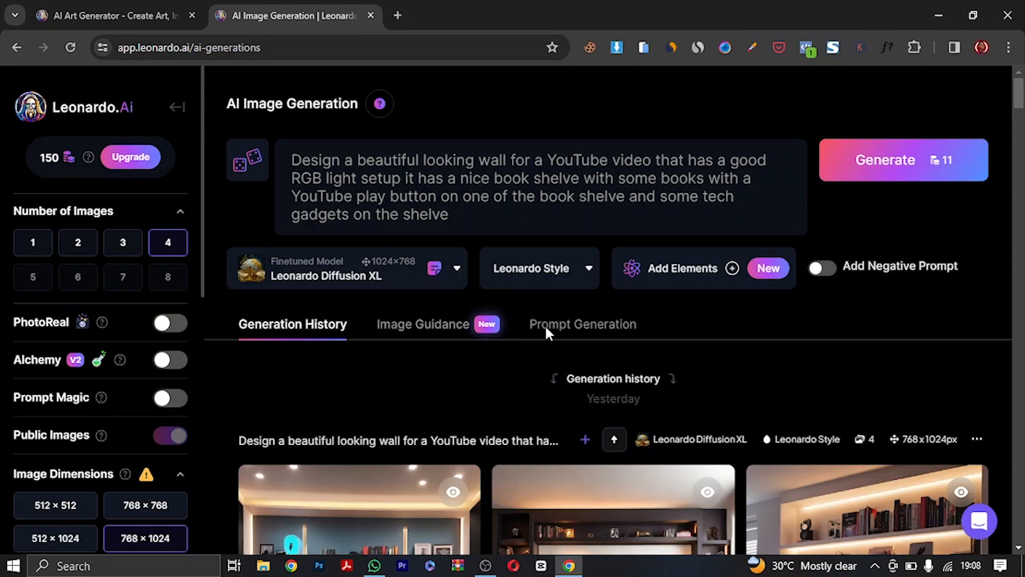
pyautogui.click(463, 223)
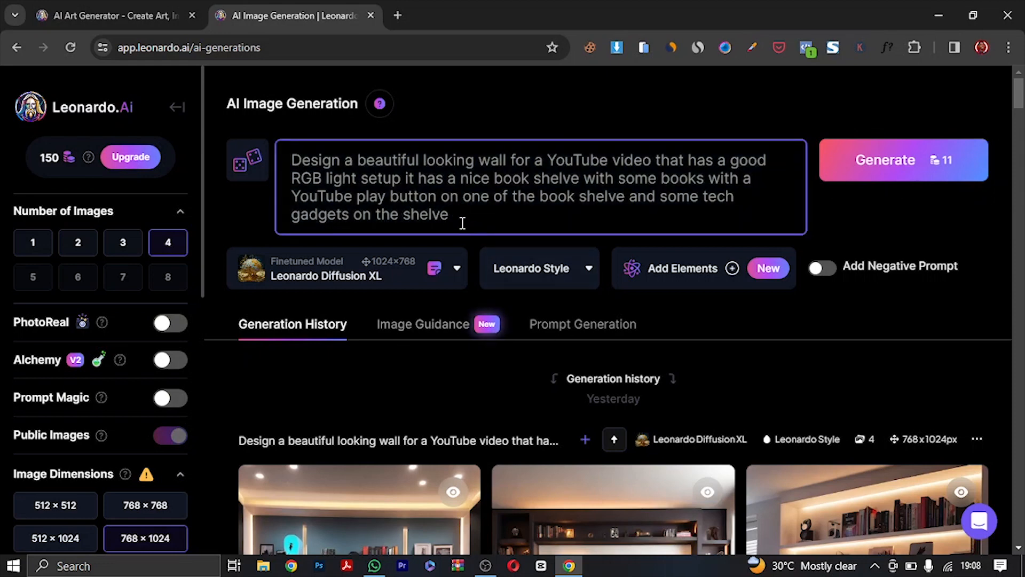
pyautogui.moveTo(451, 215); pyautogui.dragTo(378, 196)
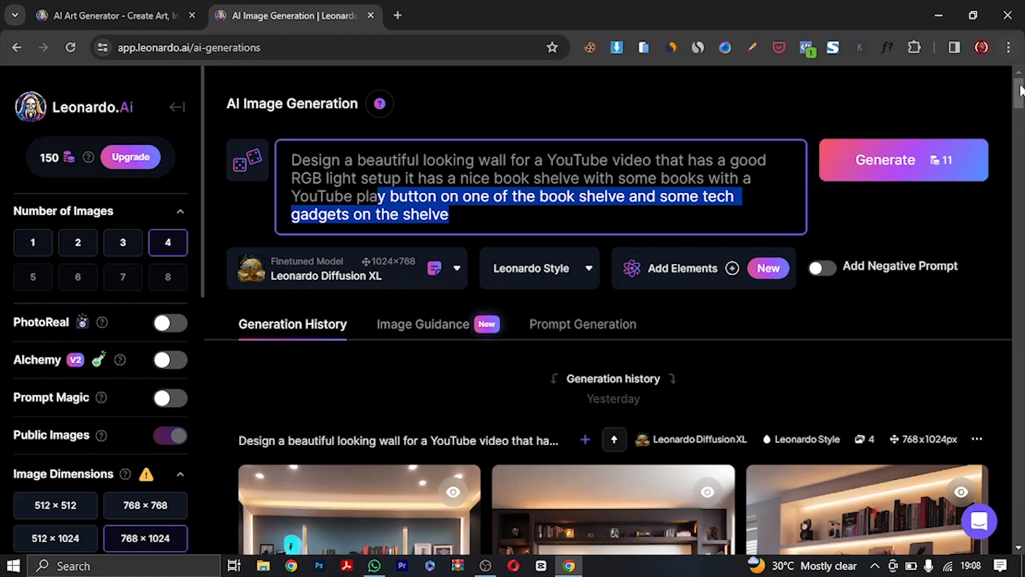
pyautogui.scroll(-6, 587, 285)
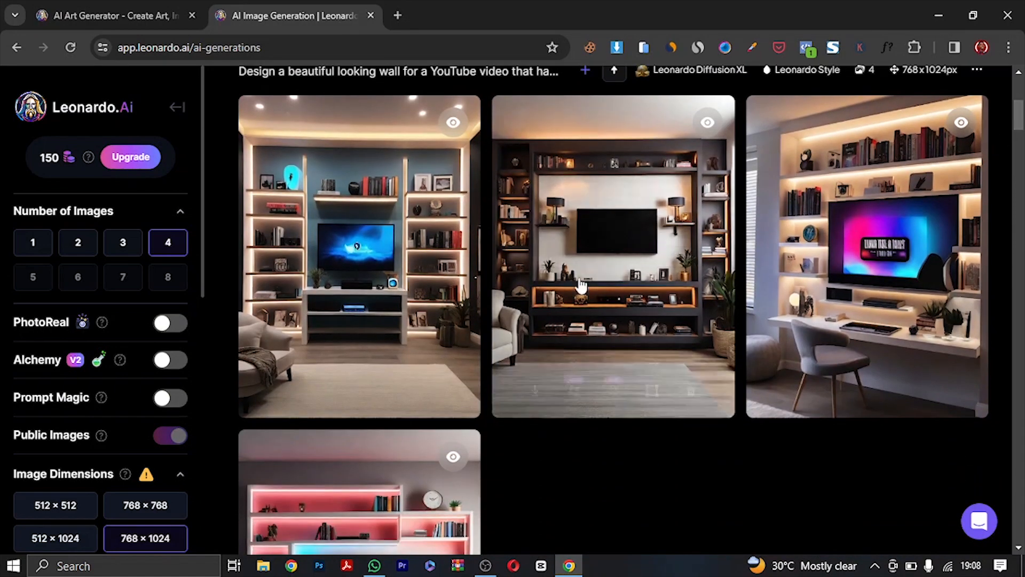
pyautogui.moveTo(1020, 126); pyautogui.dragTo(1020, 103)
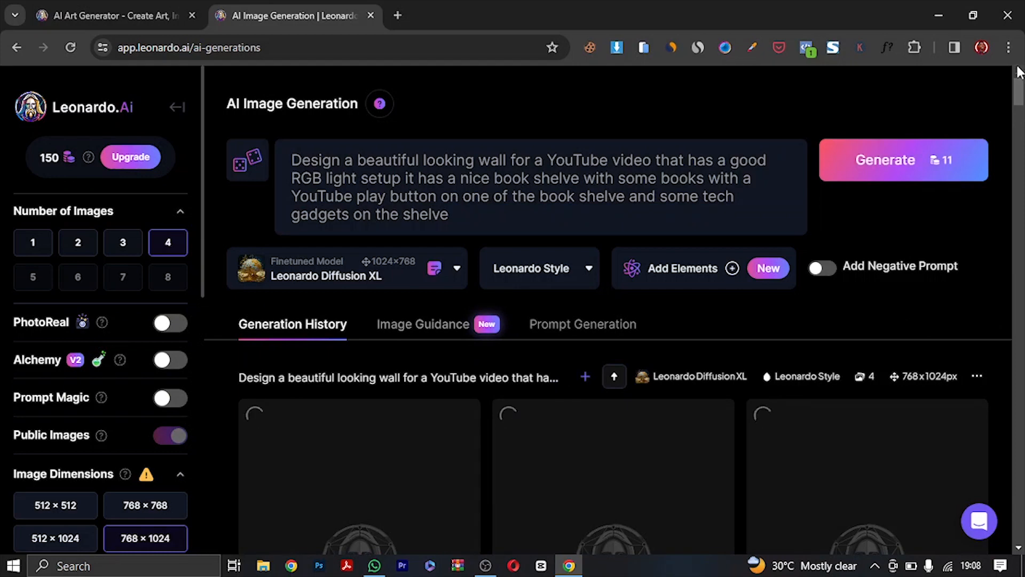
# Download the dark bookshelf wall image with the central TV from the earlier generation batch
pyautogui.scroll(-5, 814, 349)
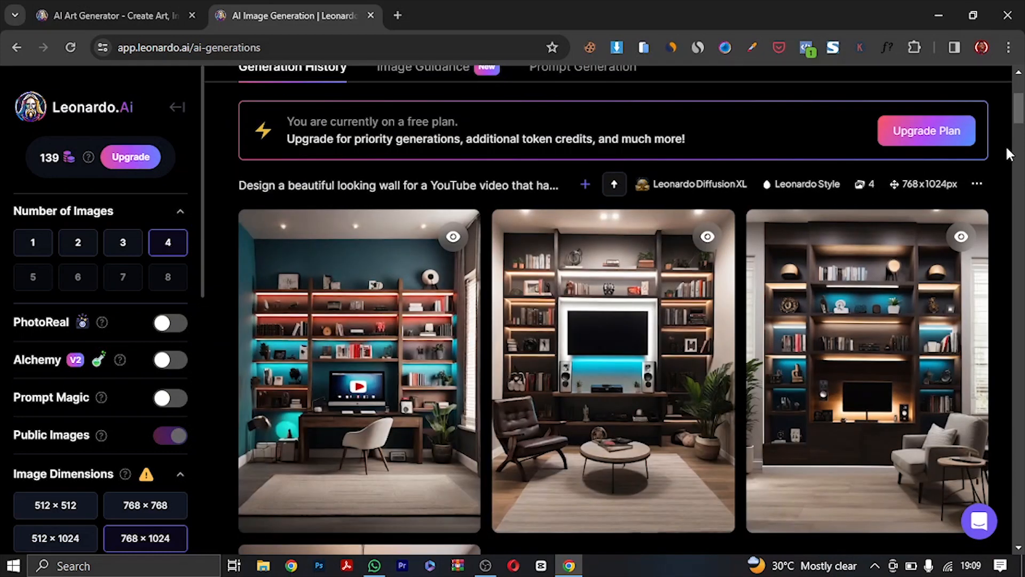
pyautogui.scroll(-2, 1009, 155)
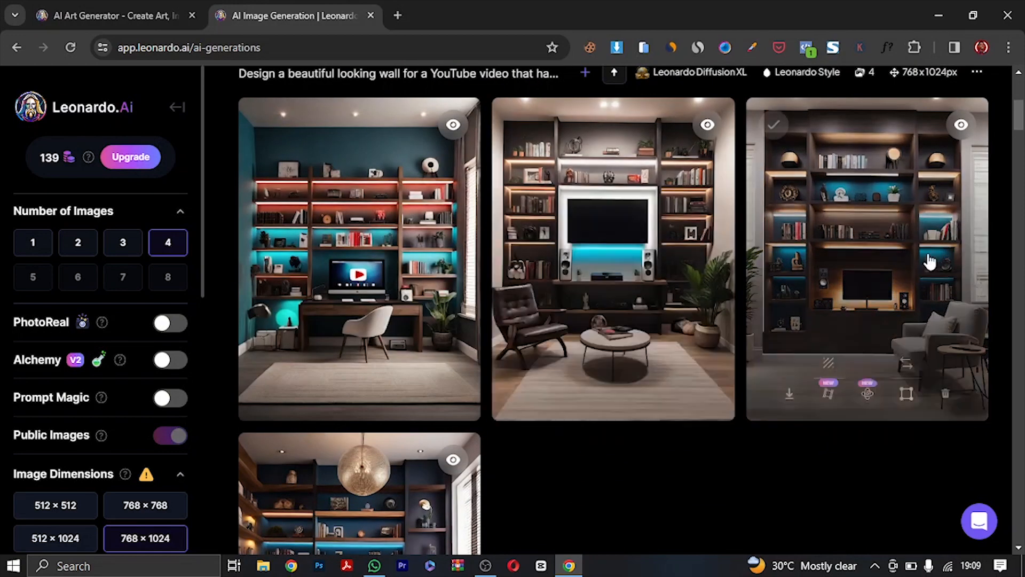
pyautogui.scroll(-1, 1019, 128)
pyautogui.moveTo(1019, 128); pyautogui.dragTo(980, 165)
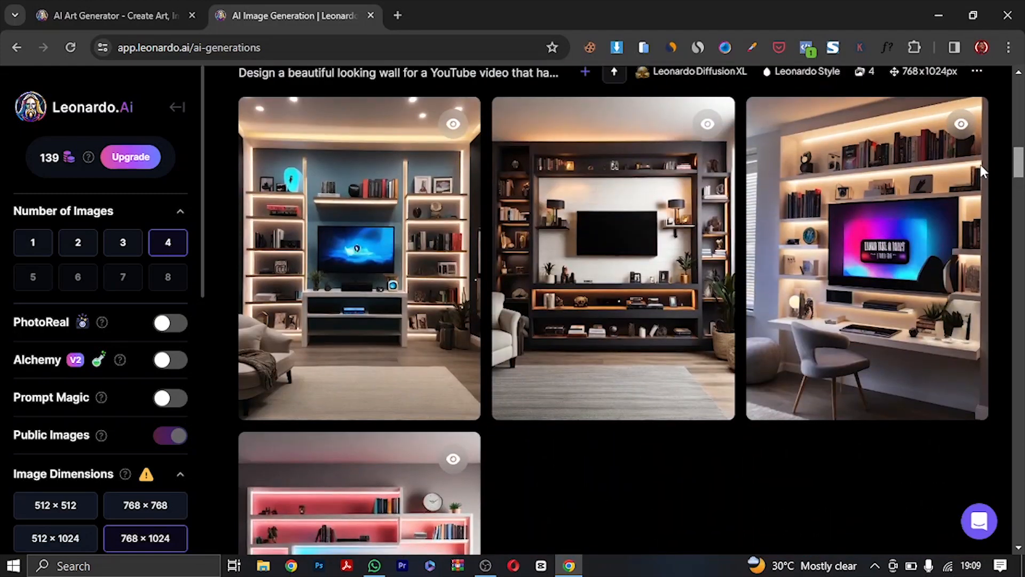
pyautogui.moveTo(704, 148)
pyautogui.click(535, 395)
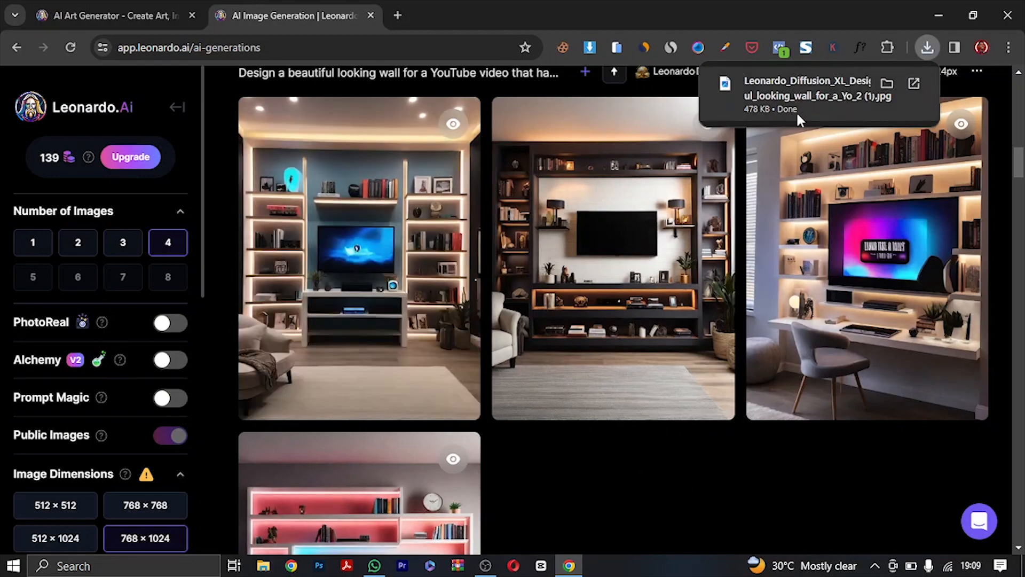
# Download the purple-lit desk and shelves image and another wall image from the generation history
pyautogui.moveTo(1018, 160); pyautogui.dragTo(993, 403)
pyautogui.scroll(-6, 987, 427)
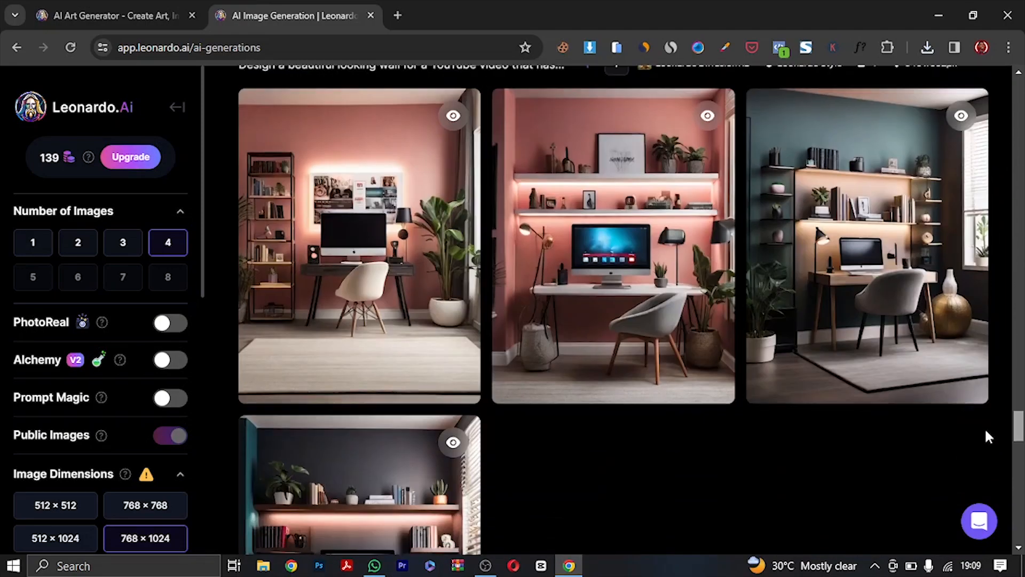
pyautogui.scroll(5, 982, 436)
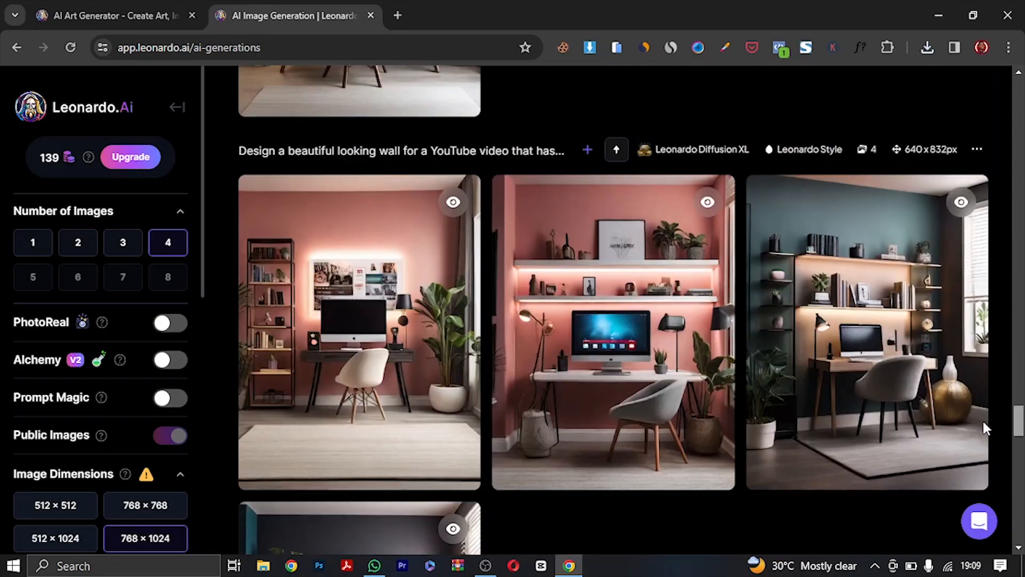
pyautogui.scroll(-12, 982, 442)
pyautogui.scroll(-6, 975, 473)
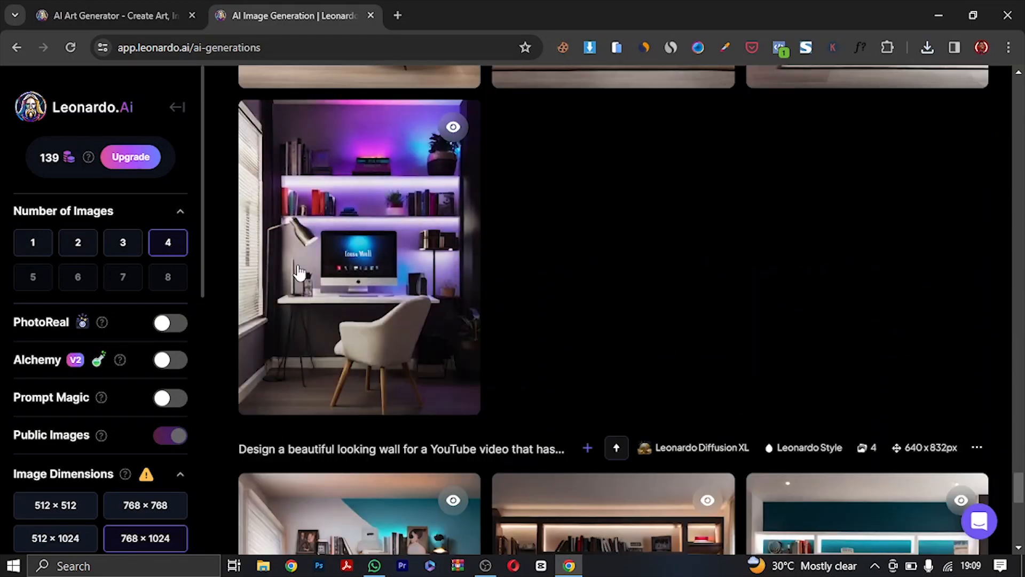
pyautogui.moveTo(357, 243)
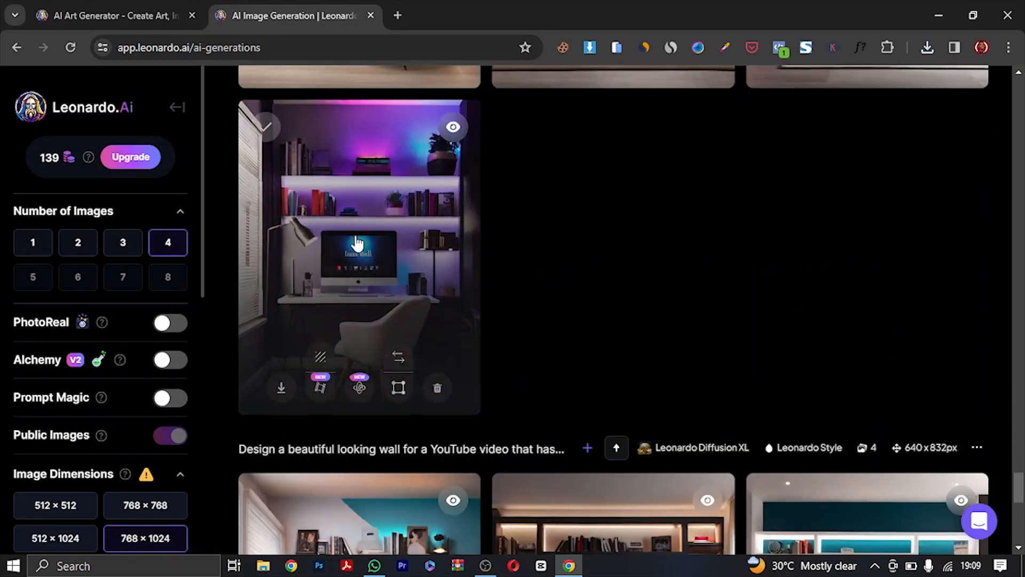
pyautogui.moveTo(1021, 497); pyautogui.dragTo(1019, 521)
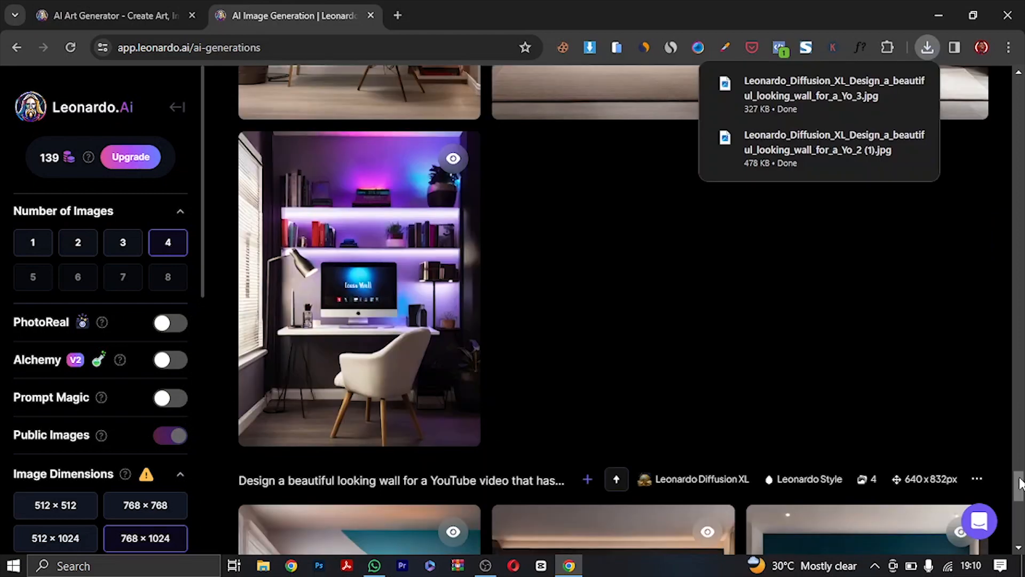
pyautogui.moveTo(1020, 486); pyautogui.dragTo(1019, 529)
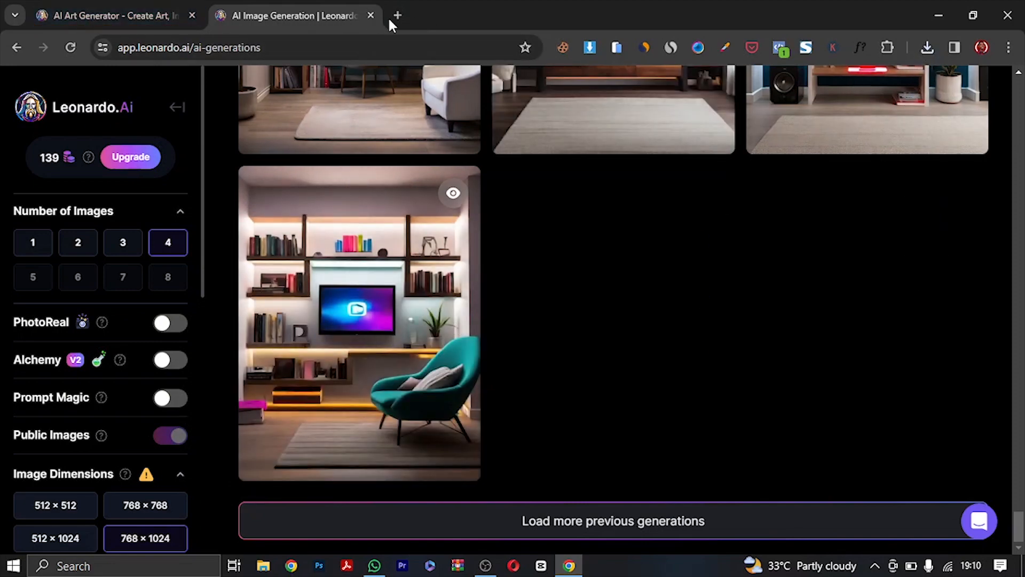
pyautogui.scroll(20, 521, 209)
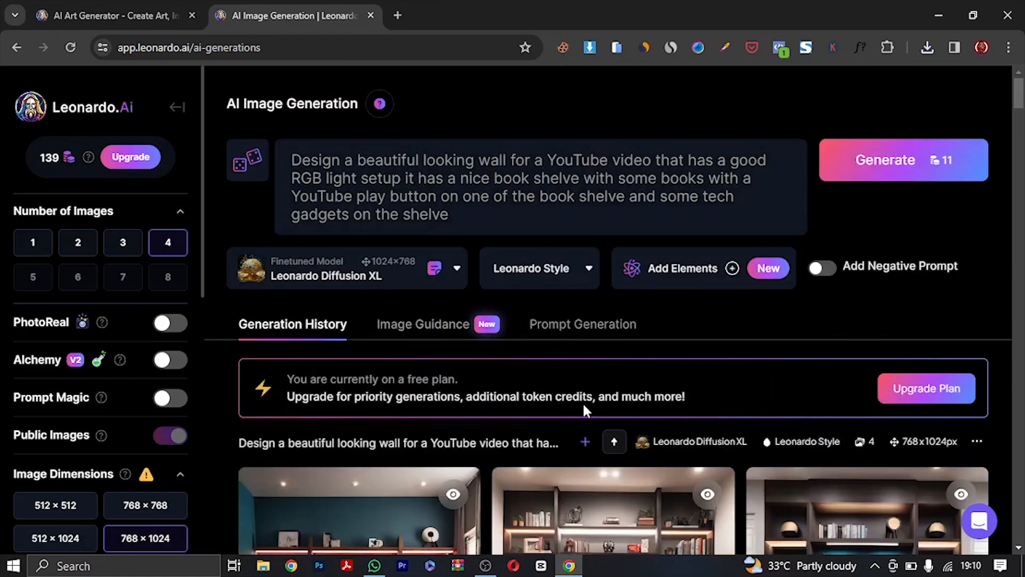
pyautogui.scroll(-8, 582, 402)
# Open canva.com in a new browser tab
pyautogui.click(398, 16)
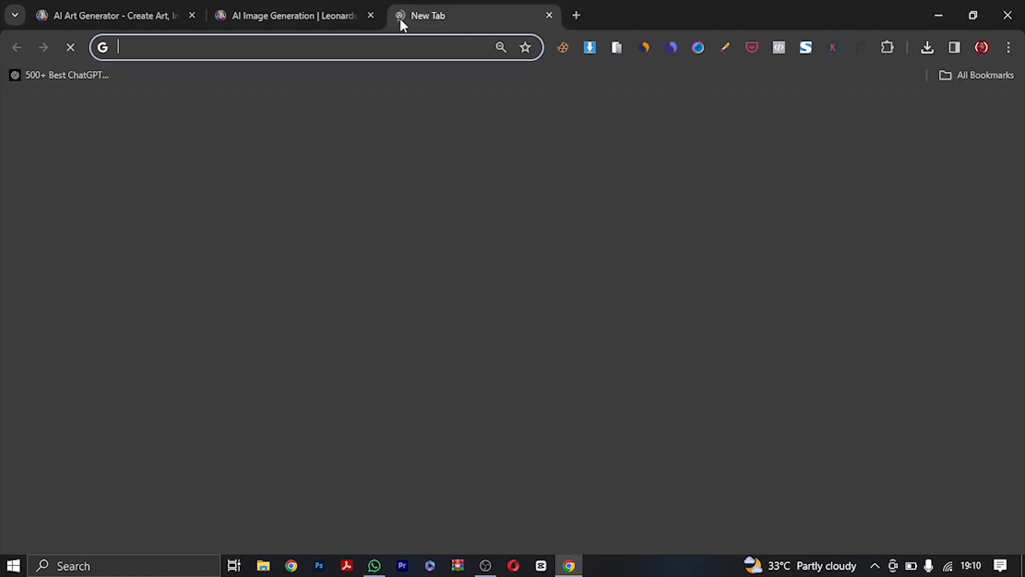
pyautogui.write('canva.com')
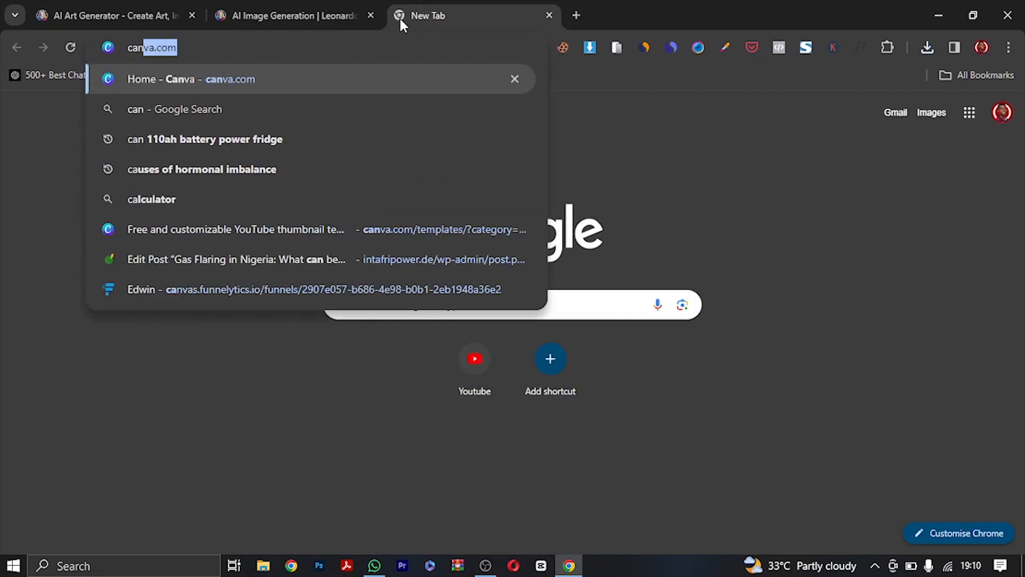
pyautogui.press('Return')
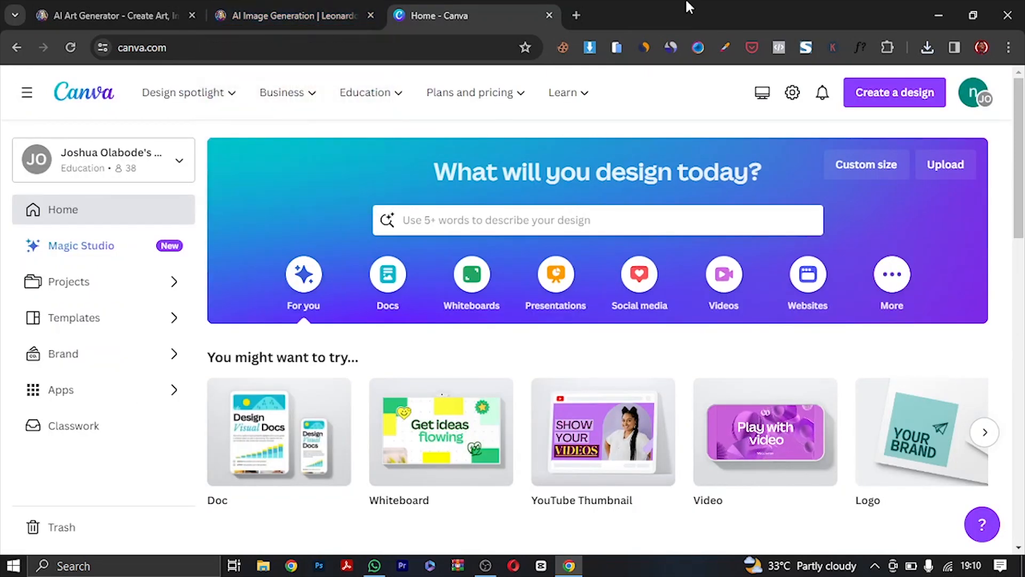
# Search Canva for "youtube thumb", choose the YouTube Thumbnail type (1280 × 720 px) and create a blank design
pyautogui.scroll(-3, 1021, 233)
pyautogui.scroll(-2, 1021, 234)
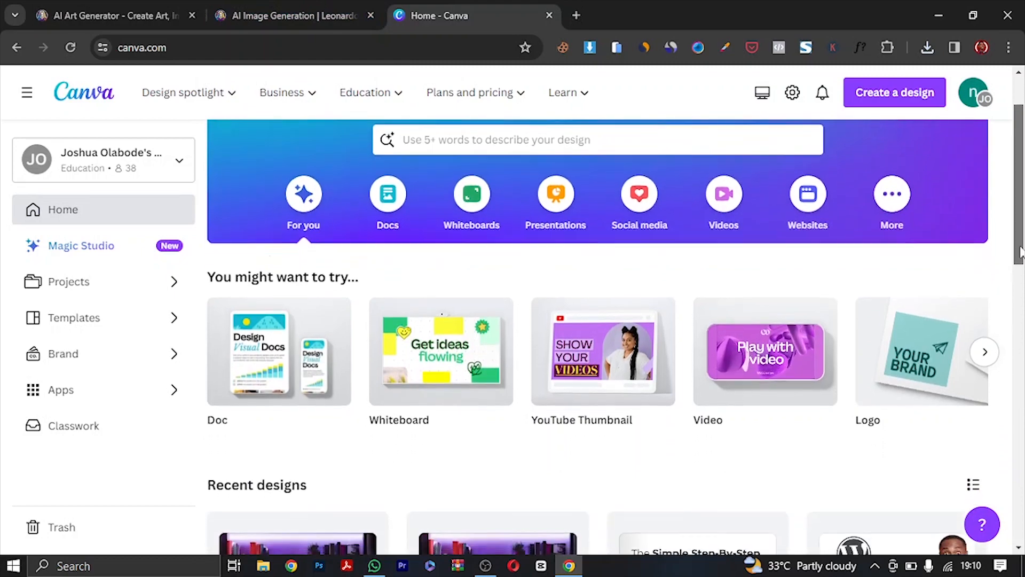
pyautogui.scroll(2, 1020, 232)
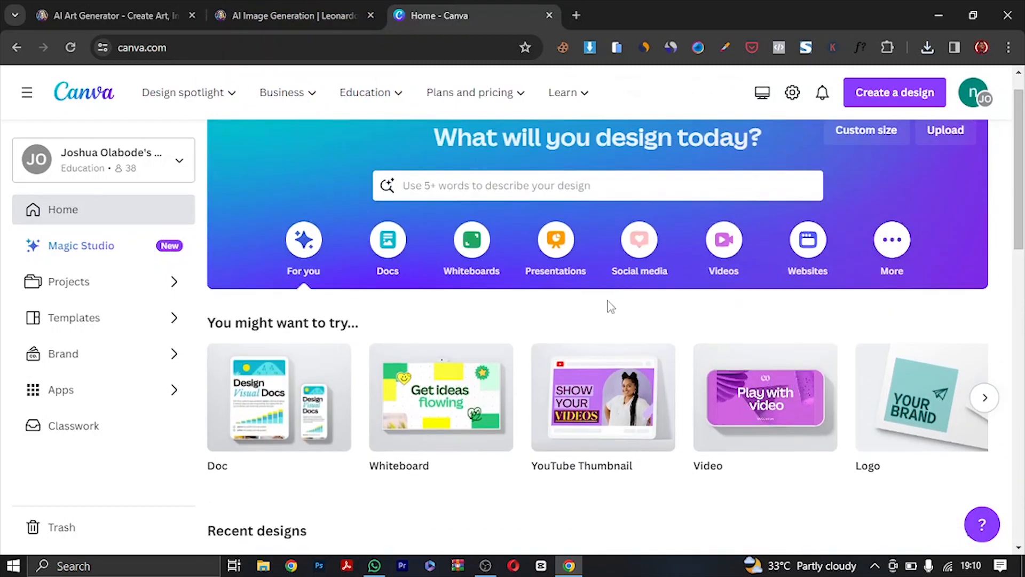
pyautogui.scroll(-5, 1018, 235)
pyautogui.scroll(6, 1016, 283)
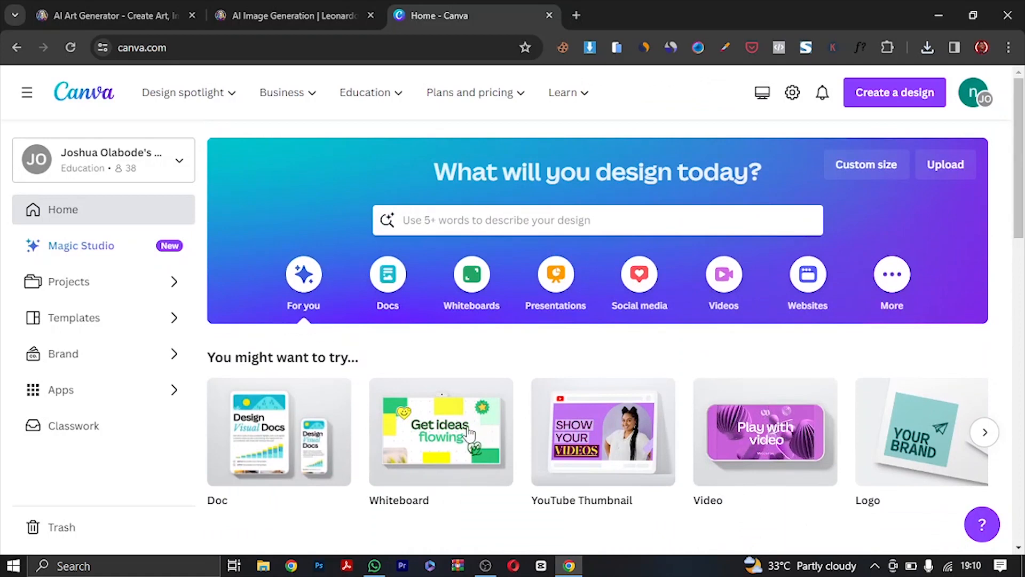
pyautogui.click(442, 219)
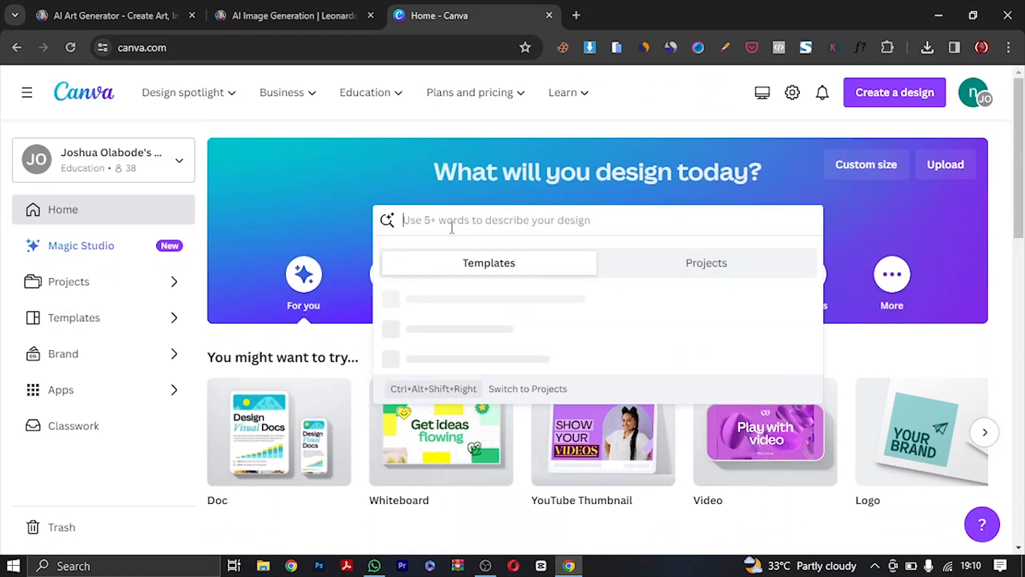
pyautogui.write('youtube')
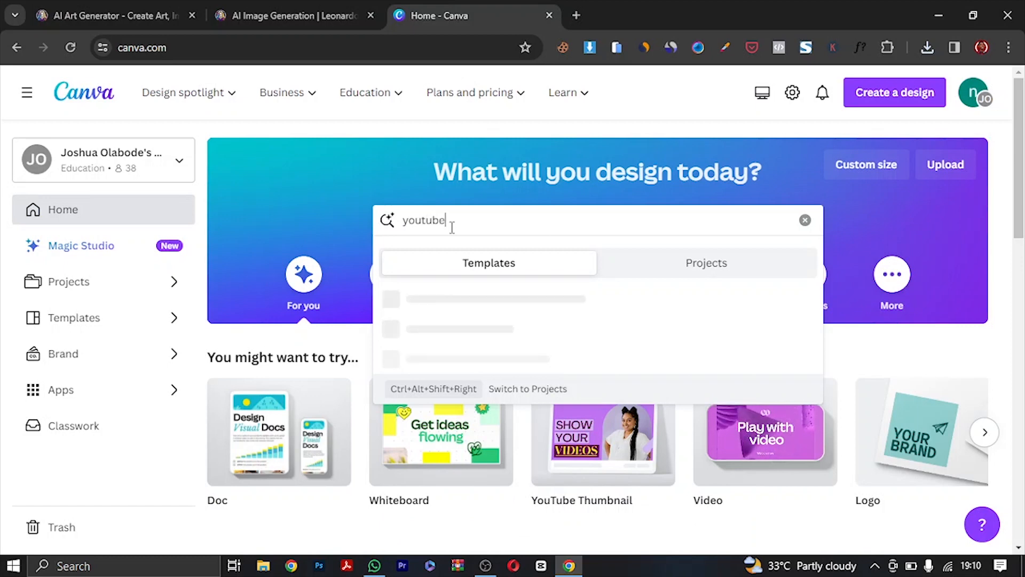
pyautogui.write(' thumb')
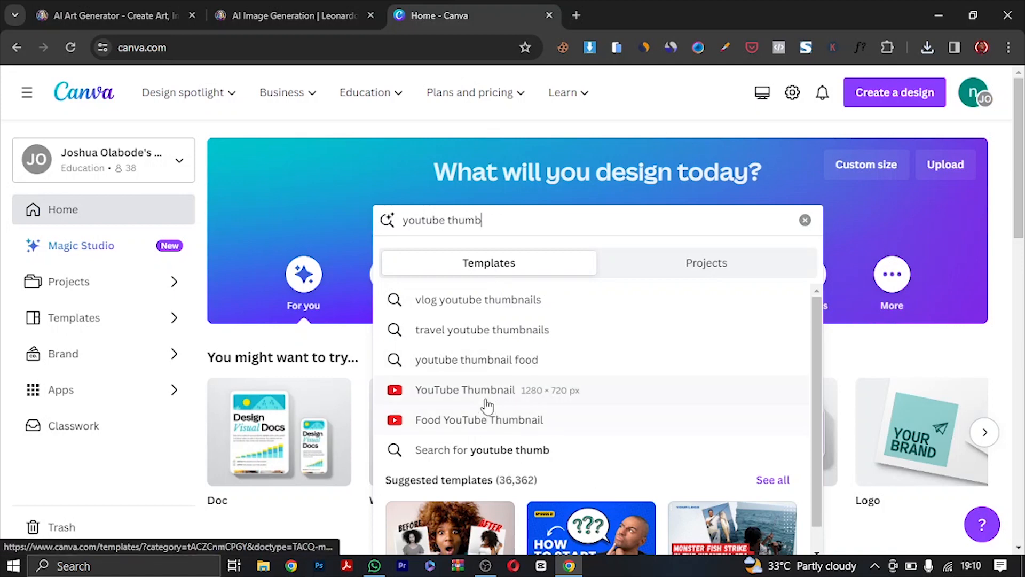
pyautogui.click(486, 404)
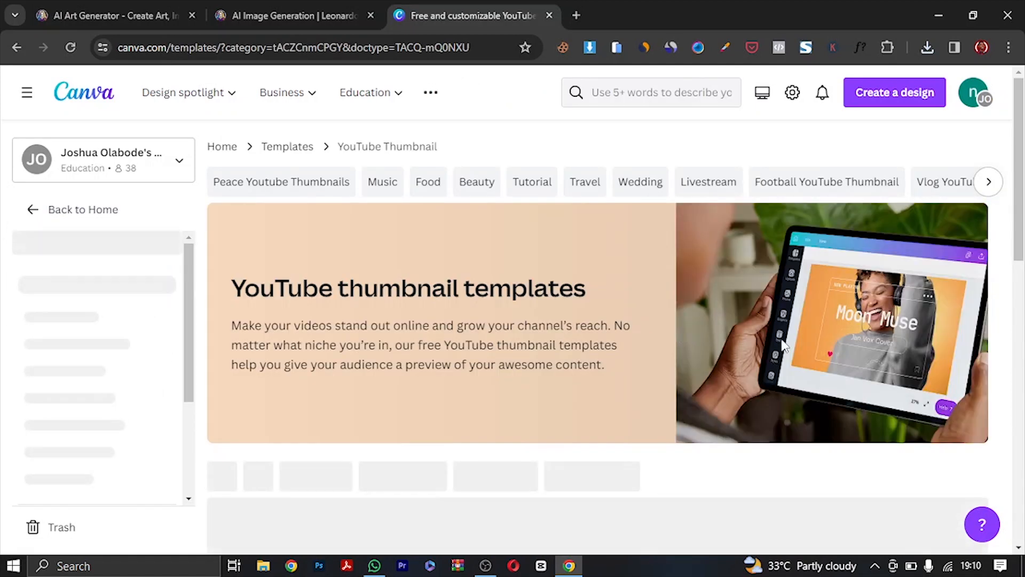
pyautogui.moveTo(1021, 140); pyautogui.dragTo(1022, 167)
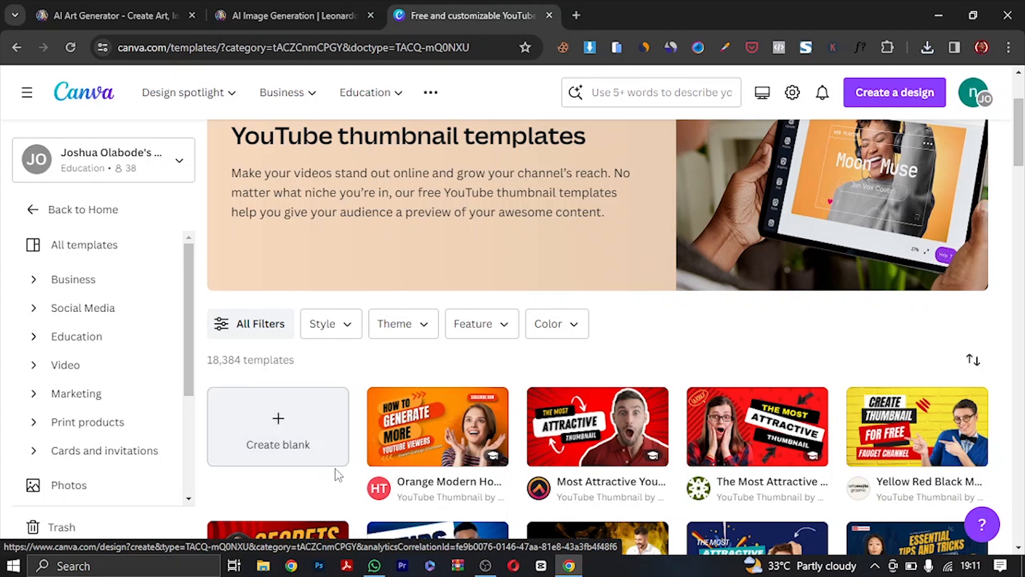
pyautogui.click(275, 424)
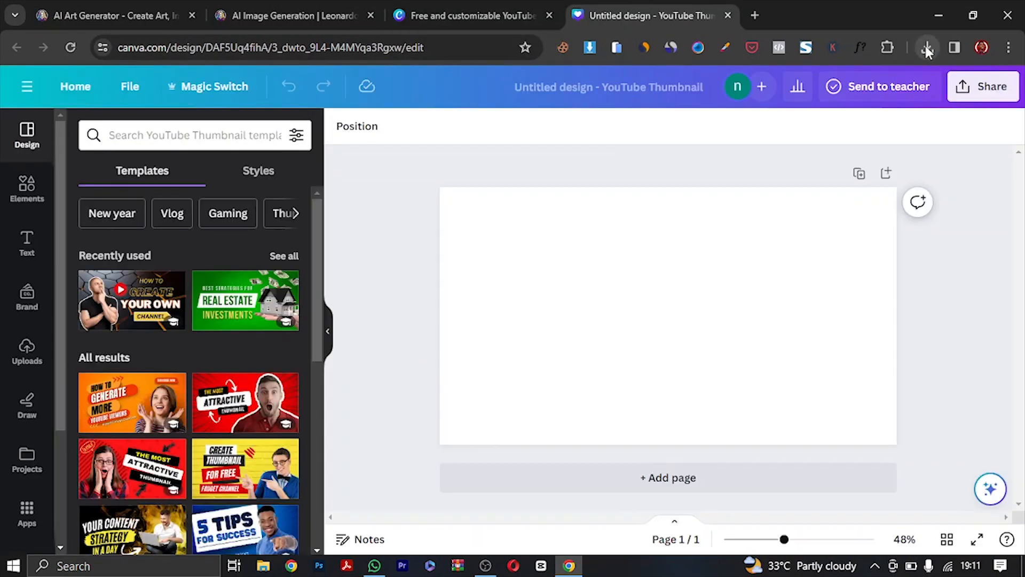
# Upload the three recently downloaded Leonardo wall images from the browser's download history to Canva's image uploads
pyautogui.click(927, 51)
pyautogui.moveTo(818, 125); pyautogui.dragTo(140, 291)
pyautogui.moveTo(750, 182); pyautogui.dragTo(257, 374)
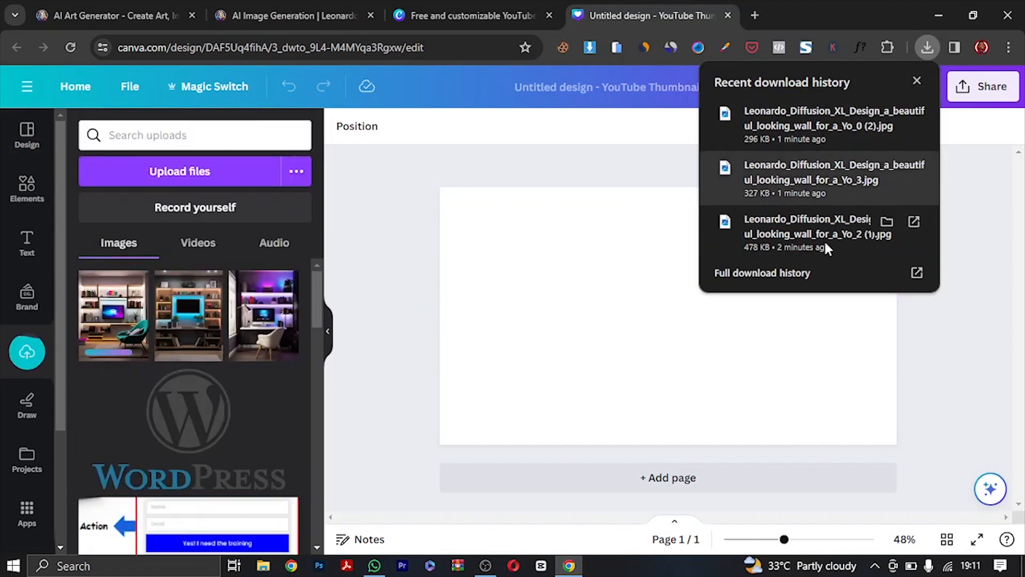
pyautogui.moveTo(820, 229); pyautogui.dragTo(213, 467)
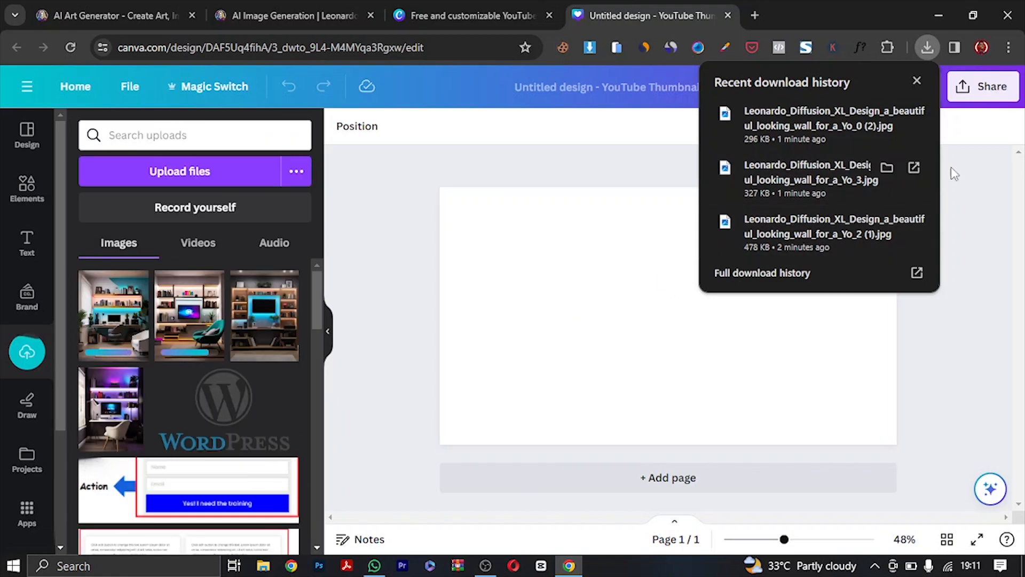
# Place the newest uploaded TV wall image on the page, enlarge it to cover the whole thumbnail and position it to show the TV
pyautogui.click(916, 80)
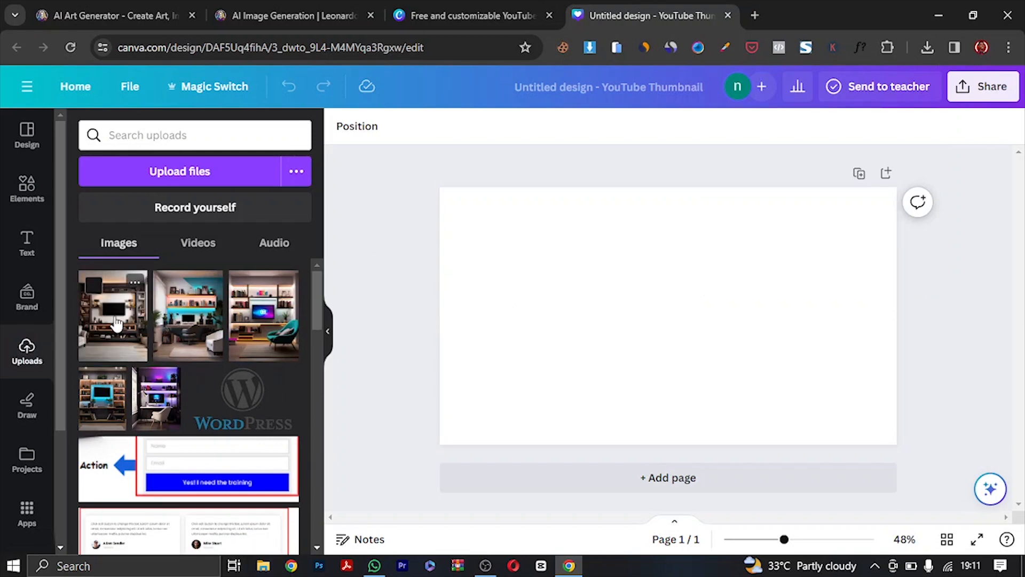
pyautogui.click(116, 323)
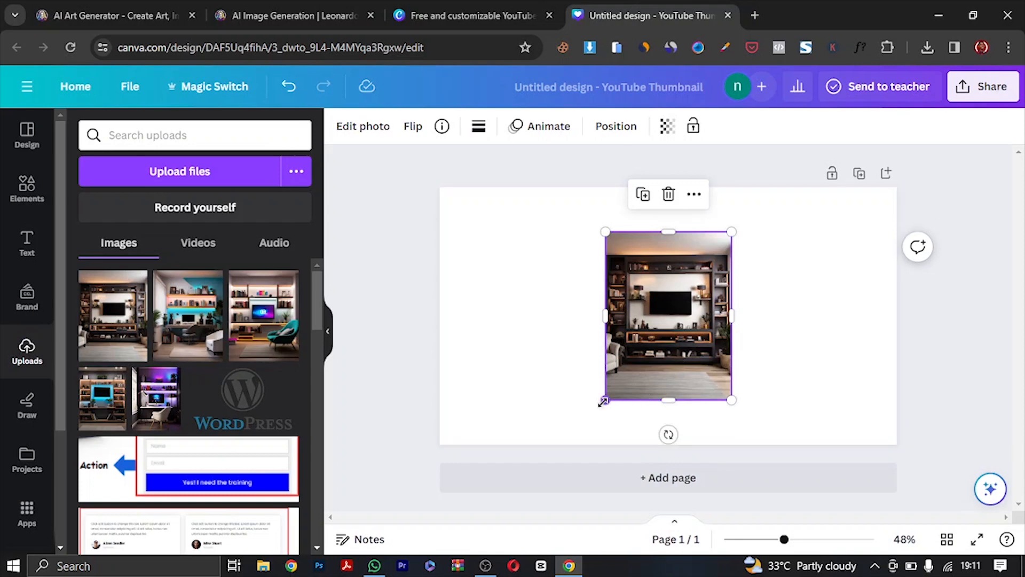
pyautogui.moveTo(587, 409); pyautogui.dragTo(373, 511)
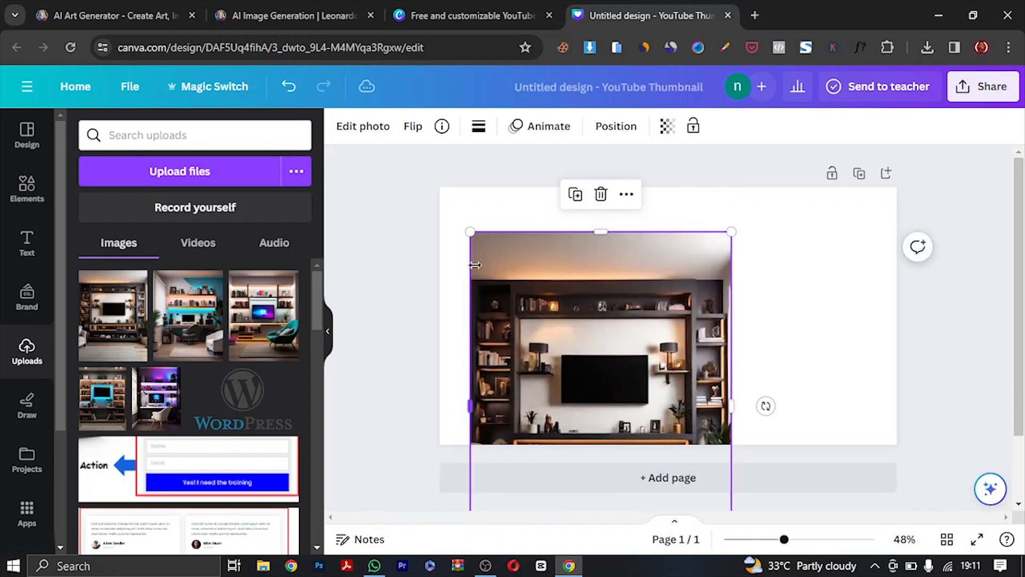
pyautogui.moveTo(468, 230); pyautogui.dragTo(402, 145)
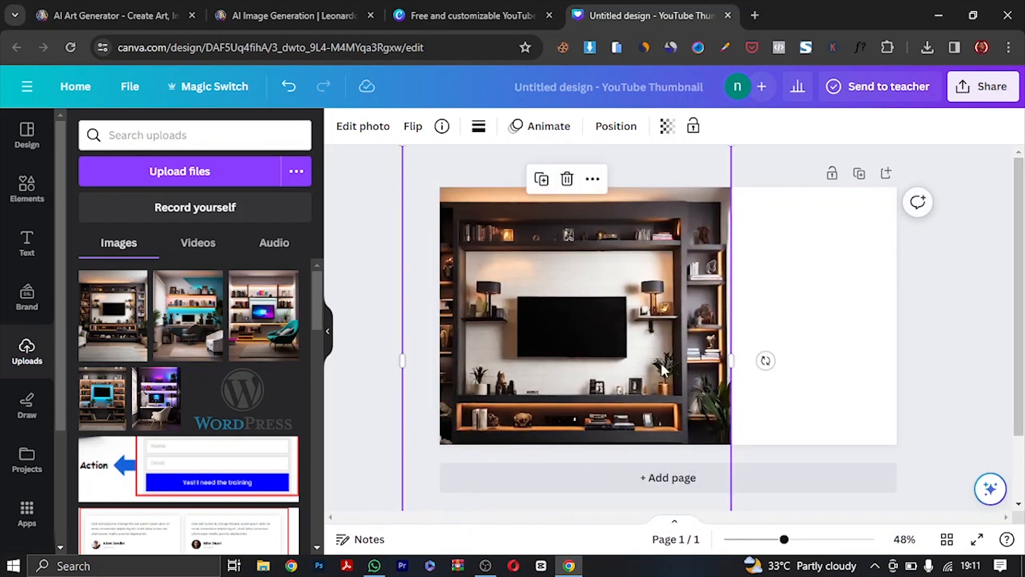
pyautogui.moveTo(662, 368); pyautogui.dragTo(699, 435)
pyautogui.moveTo(786, 203); pyautogui.dragTo(915, 117)
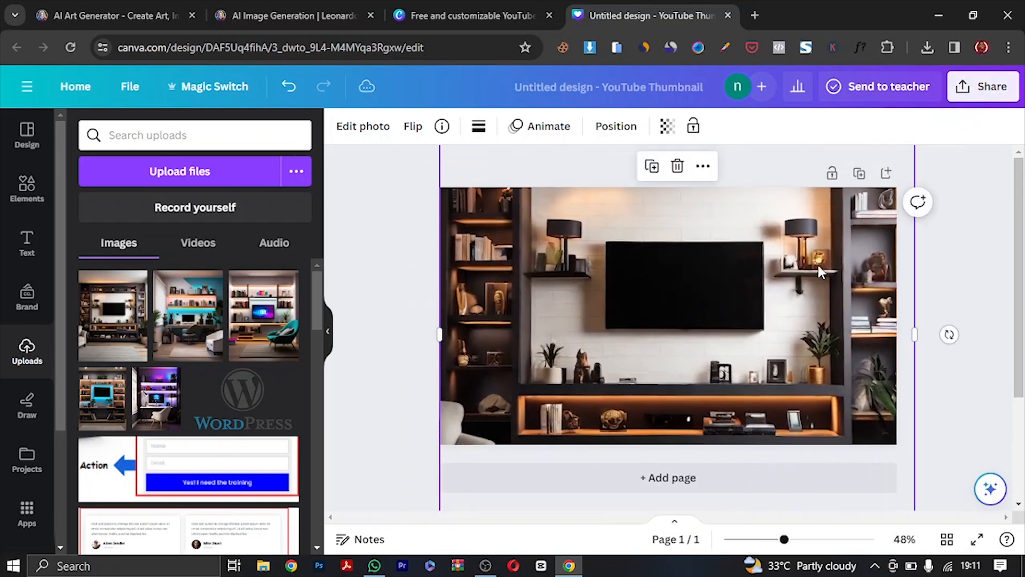
pyautogui.moveTo(731, 303); pyautogui.dragTo(736, 313)
pyautogui.moveTo(811, 362); pyautogui.dragTo(803, 411)
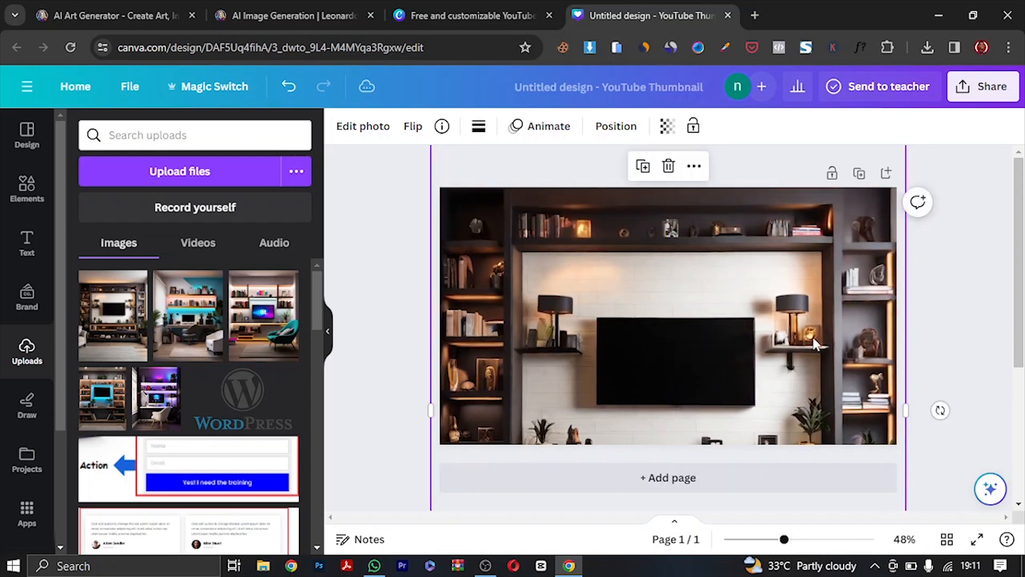
pyautogui.moveTo(787, 345); pyautogui.dragTo(779, 323)
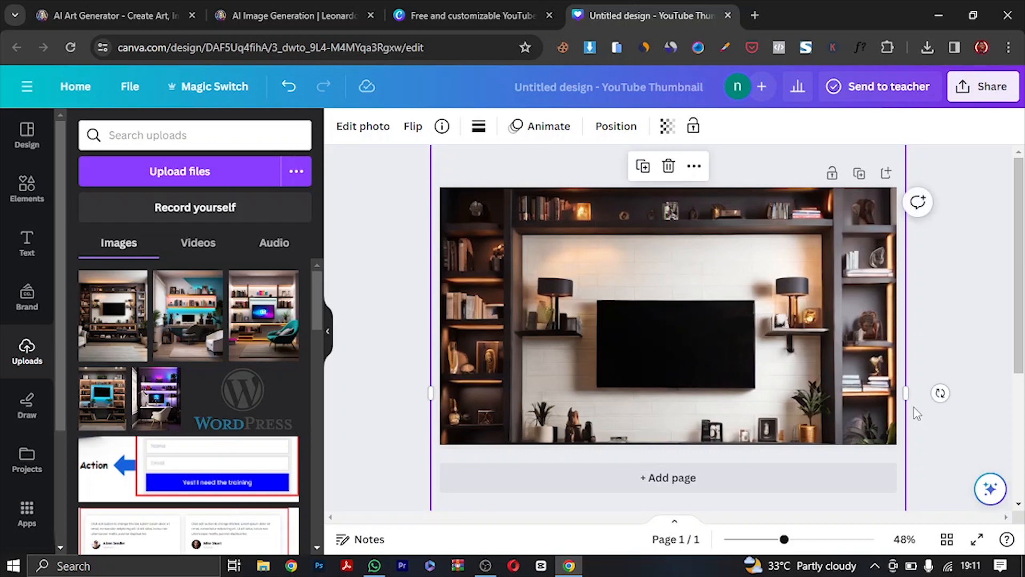
# Enlarge the TV wall image a little further and reposition it so the TV is horizontally centred on the page
pyautogui.scroll(-2, 1020, 328)
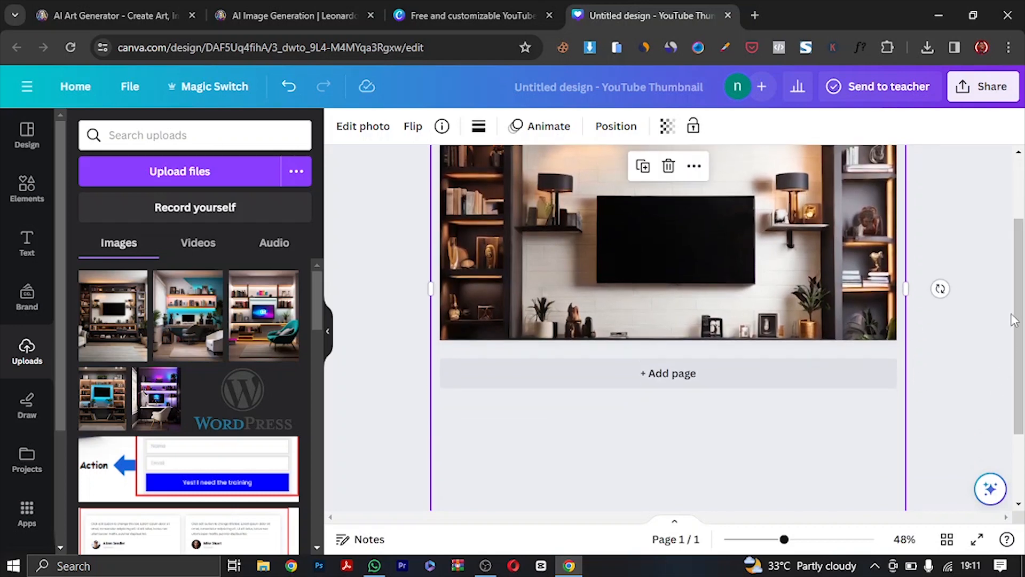
pyautogui.scroll(-2, 1021, 329)
pyautogui.moveTo(920, 518); pyautogui.dragTo(967, 534)
pyautogui.scroll(2, 1020, 357)
pyautogui.scroll(2, 1021, 357)
pyautogui.moveTo(665, 313); pyautogui.dragTo(653, 286)
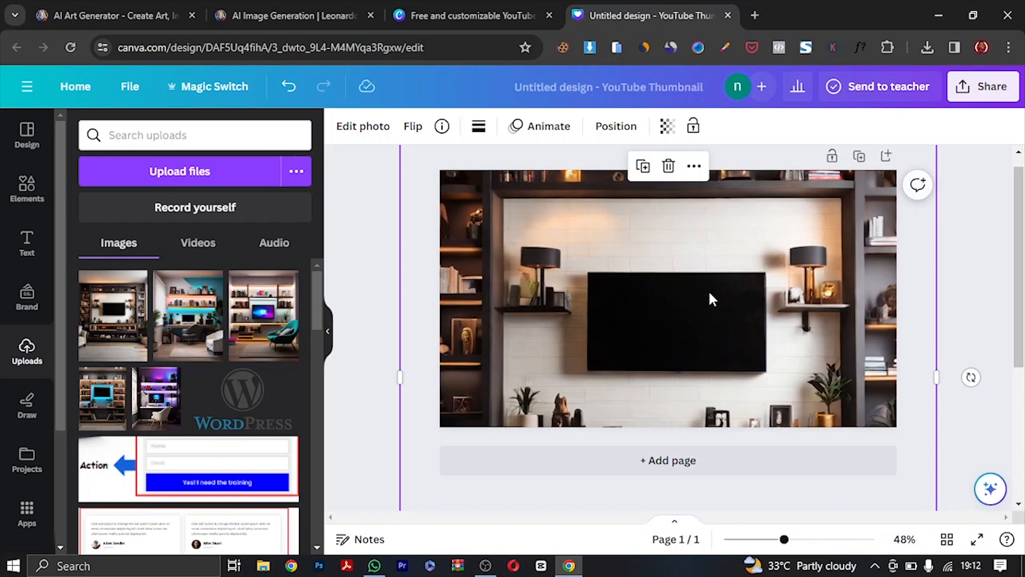
pyautogui.moveTo(695, 313); pyautogui.dragTo(691, 303)
pyautogui.scroll(1, 1020, 336)
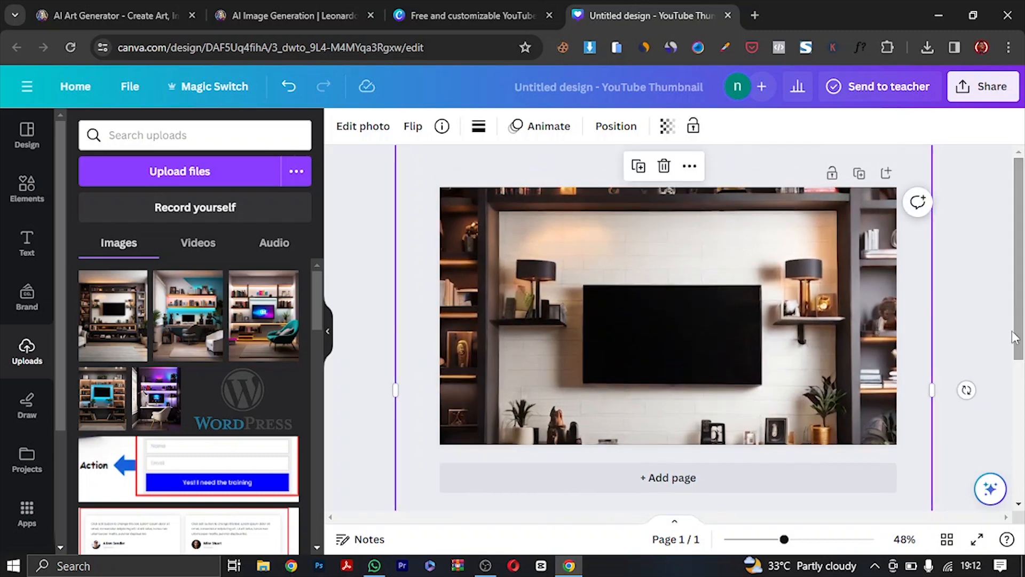
pyautogui.moveTo(647, 348); pyautogui.dragTo(651, 342)
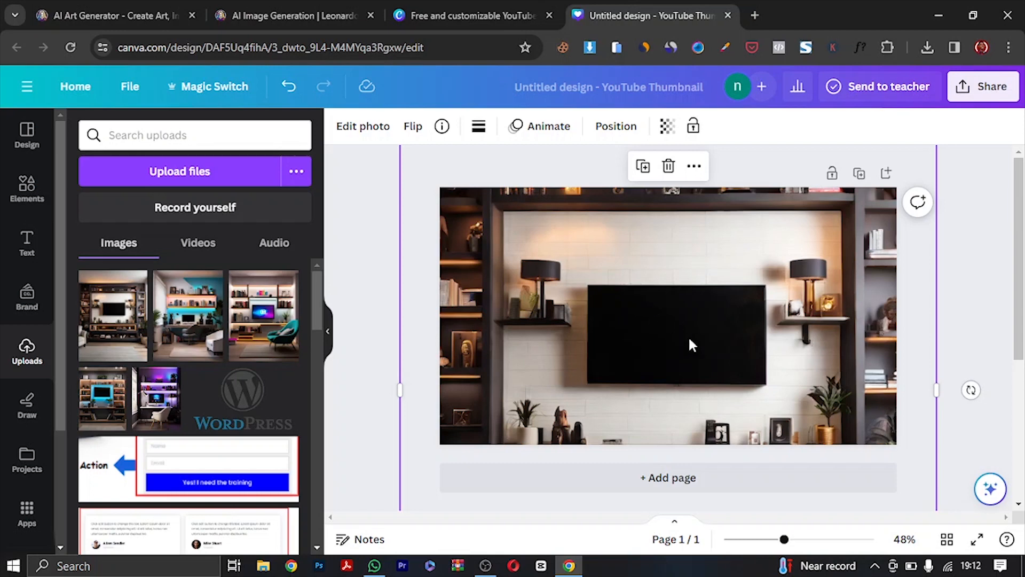
# Add the red YouTube play button graphic from the subscribe elements and shrink it to sit centred on the TV screen
pyautogui.click(21, 190)
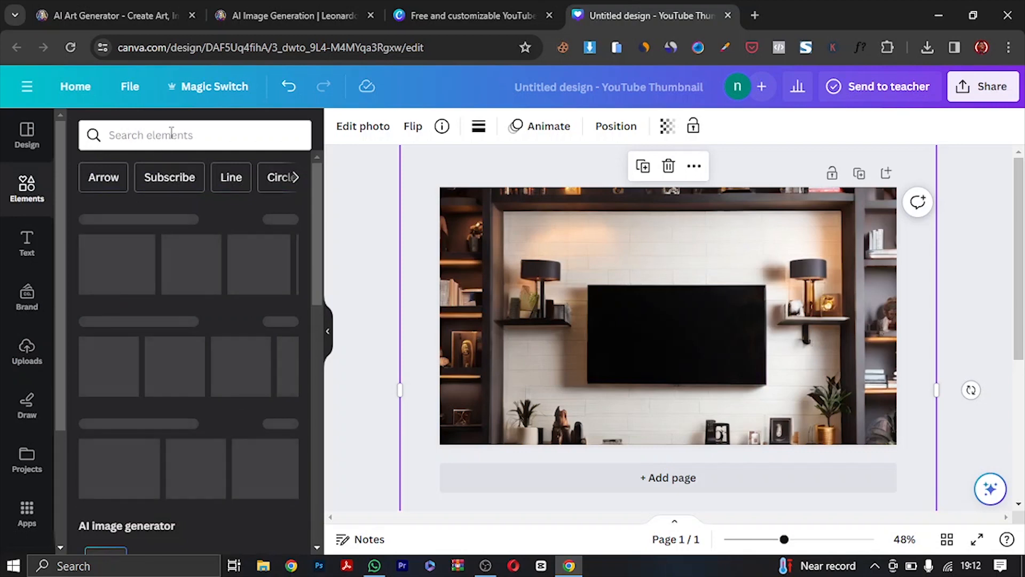
pyautogui.click(172, 181)
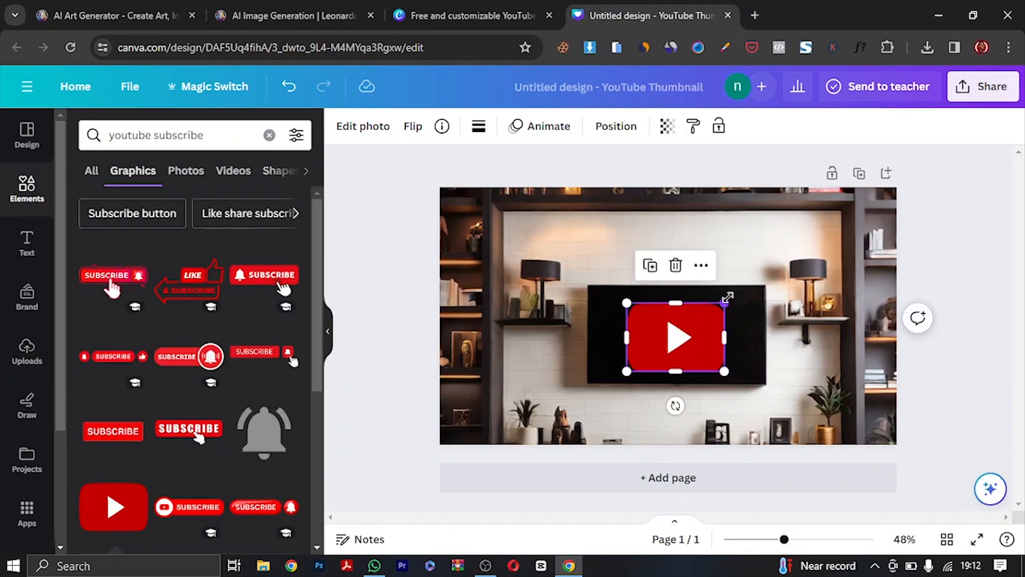
pyautogui.moveTo(727, 297); pyautogui.dragTo(694, 338)
pyautogui.click(945, 307)
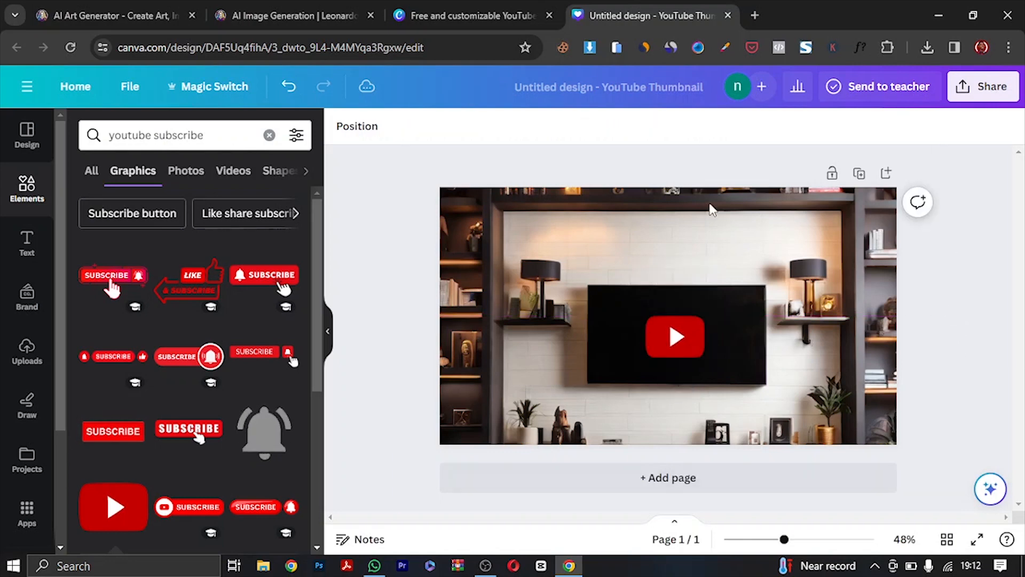
# Name the design "setup" and download it as a PNG at size 3.125 (4,000 × 2,250 px)
pyautogui.click(604, 88)
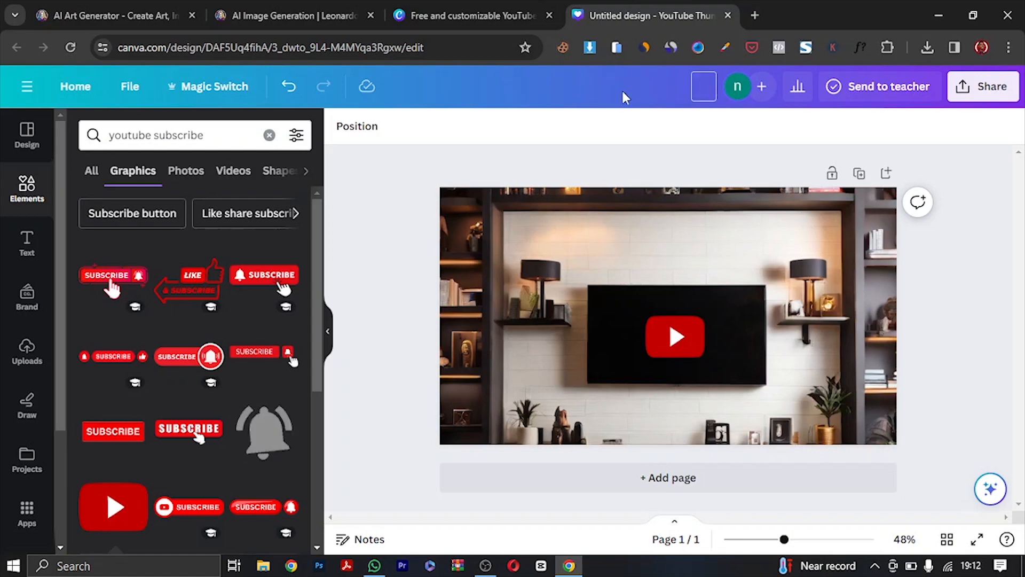
pyautogui.write('setup')
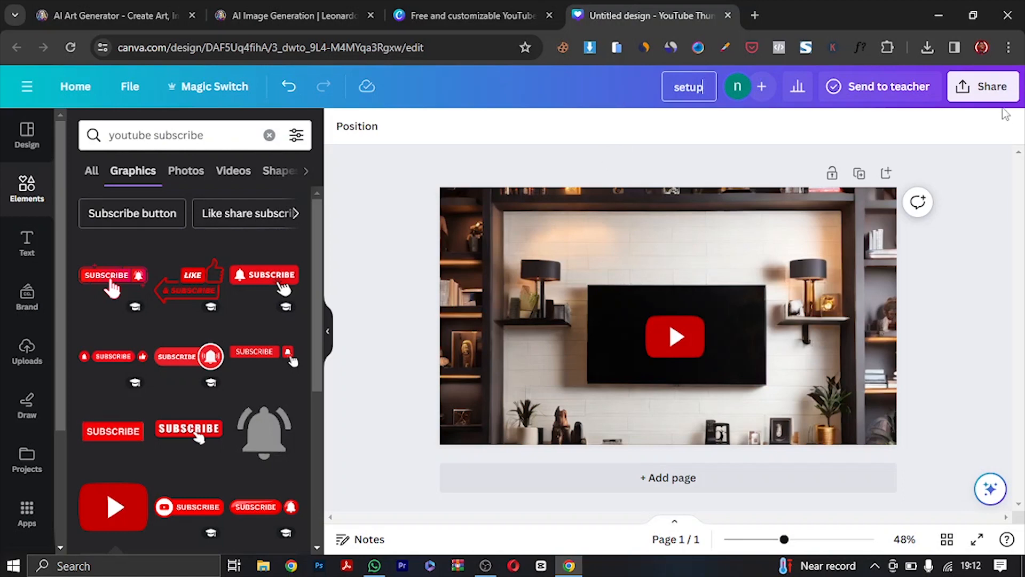
pyautogui.click(981, 87)
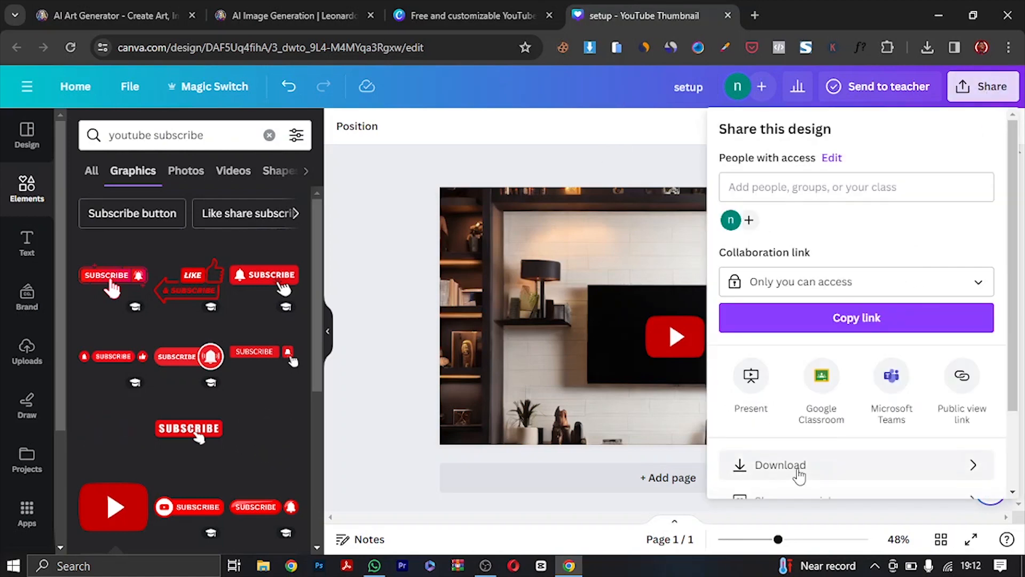
pyautogui.click(804, 465)
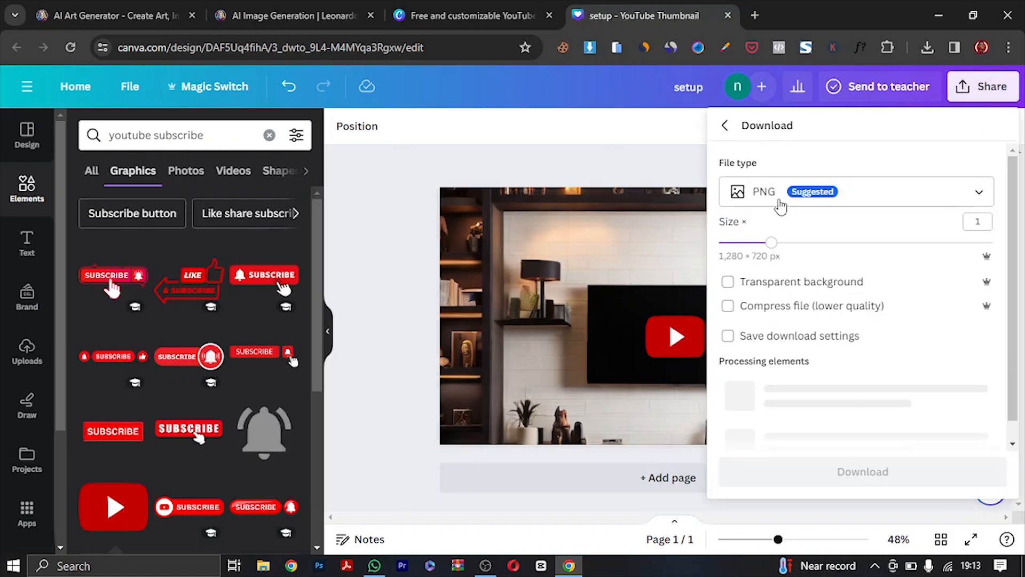
pyautogui.moveTo(781, 247); pyautogui.dragTo(1018, 247)
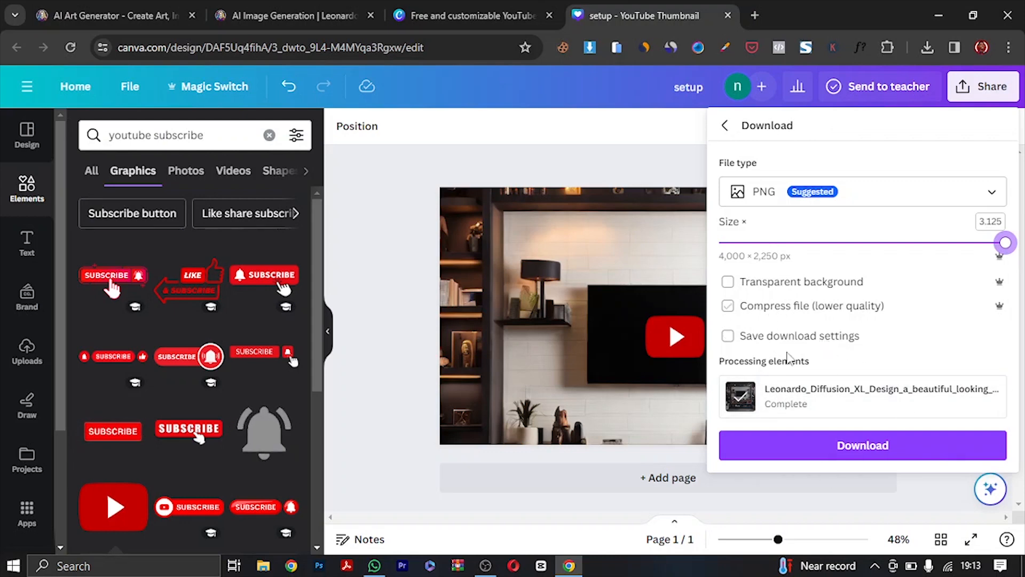
pyautogui.click(887, 451)
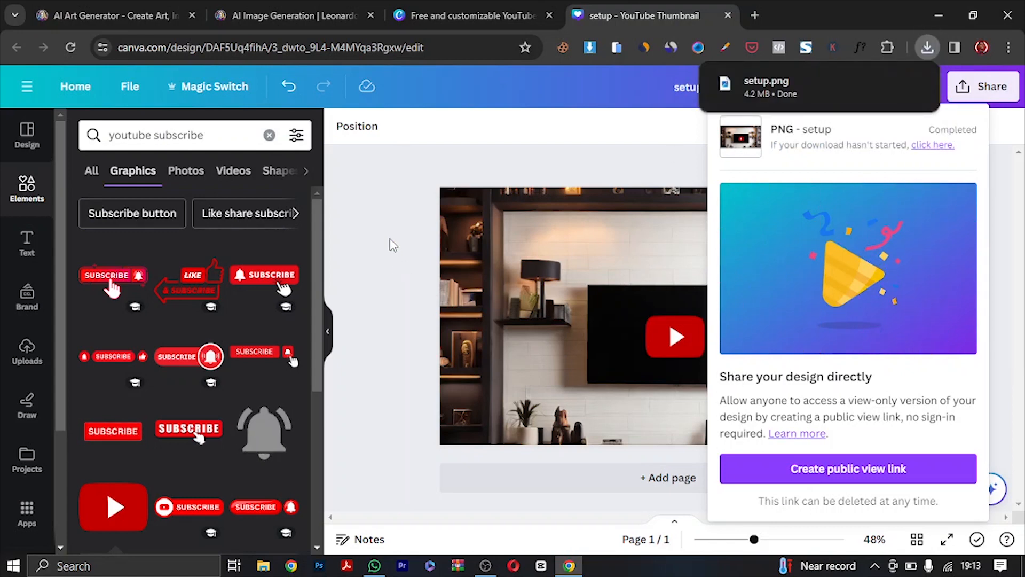
pyautogui.click(377, 226)
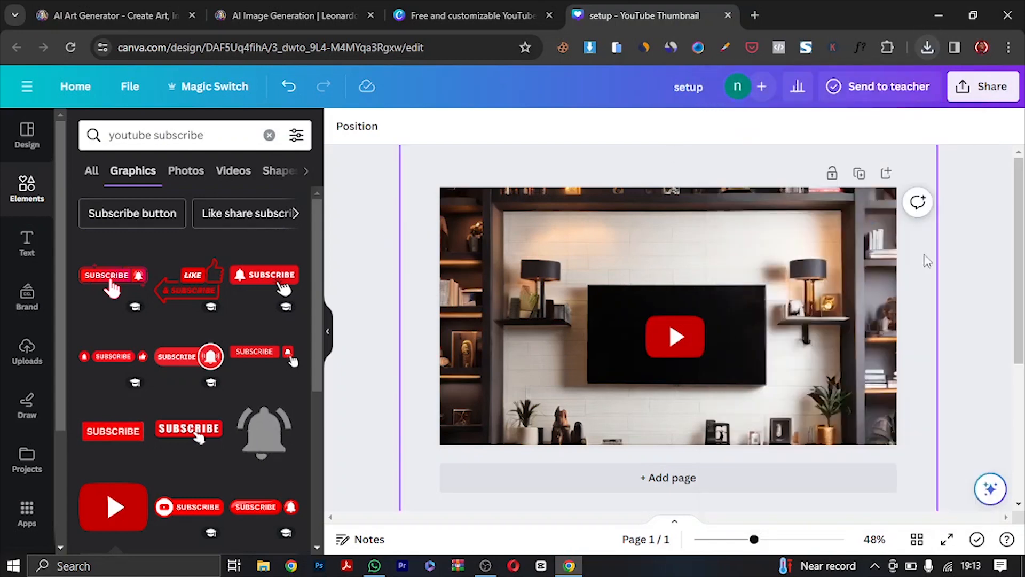
# Look over CapCut's desktop video editor download page in a new browser tab and close it
pyautogui.click(752, 16)
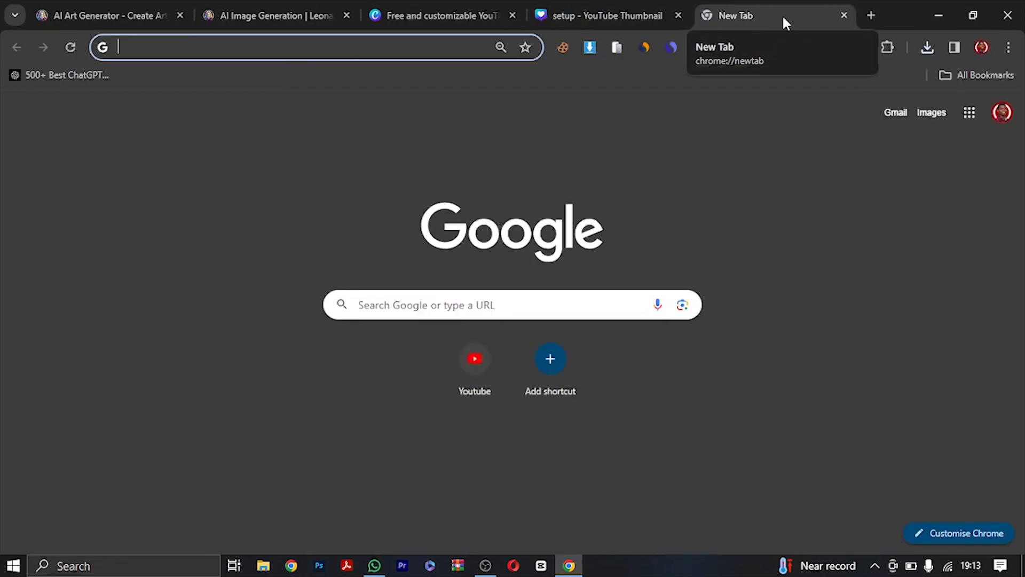
pyautogui.click(844, 15)
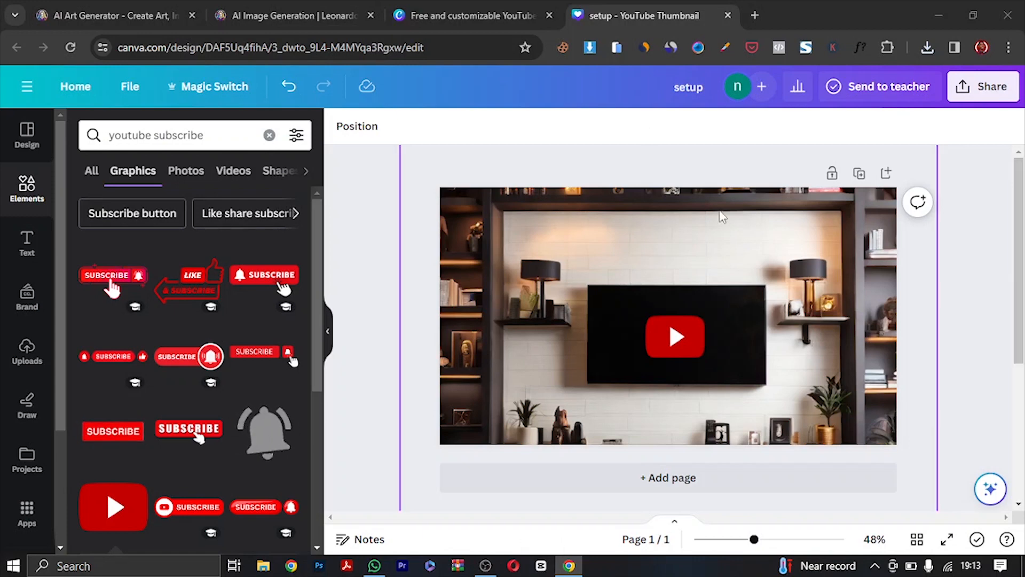
pyautogui.click(756, 15)
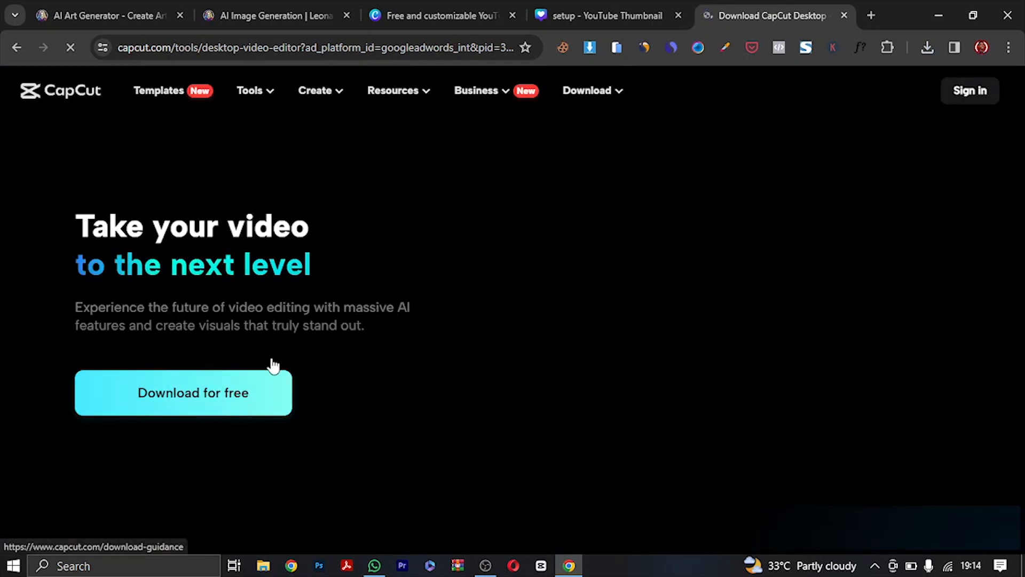
pyautogui.scroll(-5, 205, 331)
pyautogui.scroll(5, 307, 323)
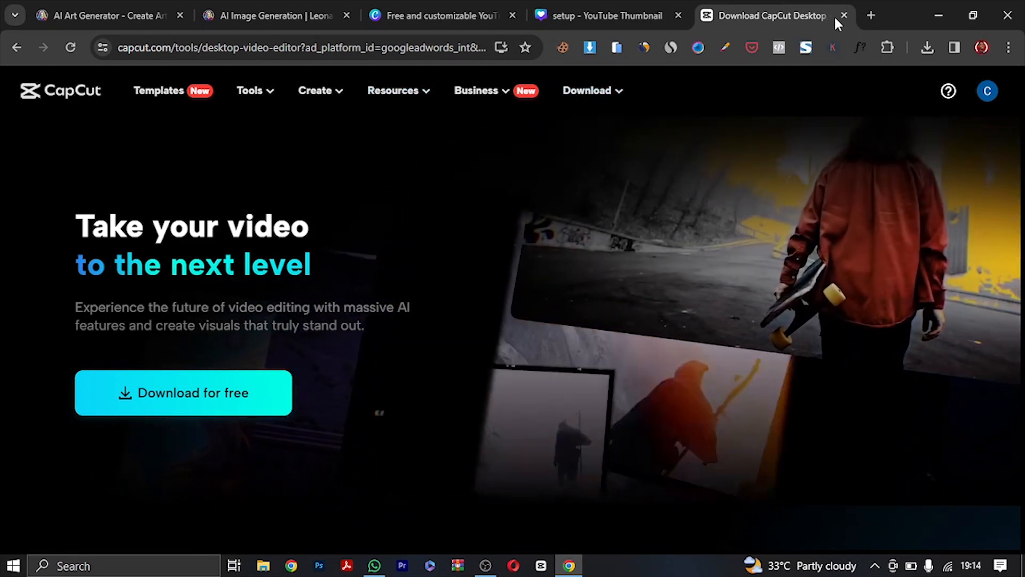
pyautogui.click(844, 15)
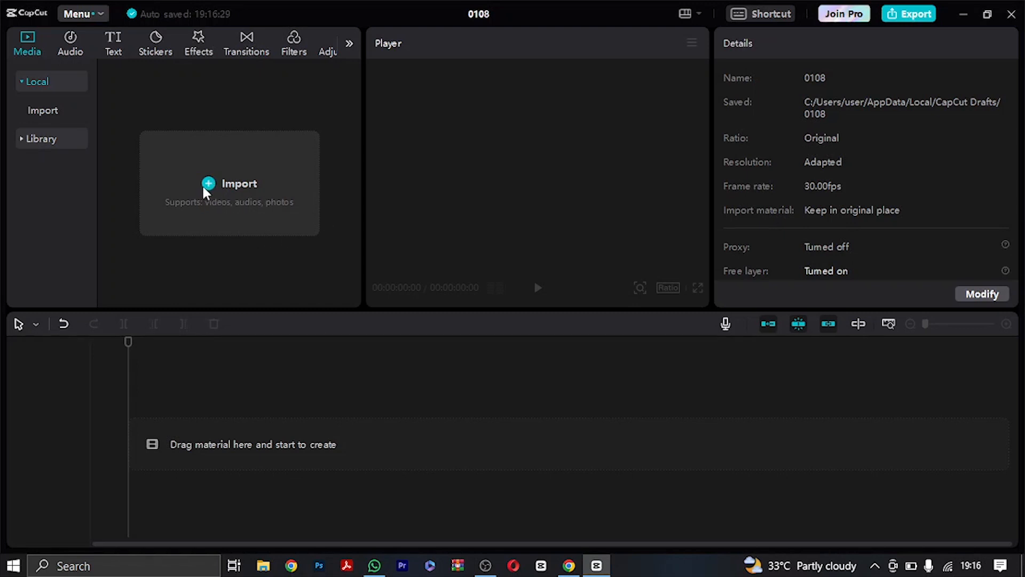
# In CapCut, import VID_20240105_115742.mp4 and setup.png into the project and place the video on the timeline
pyautogui.click(327, 245)
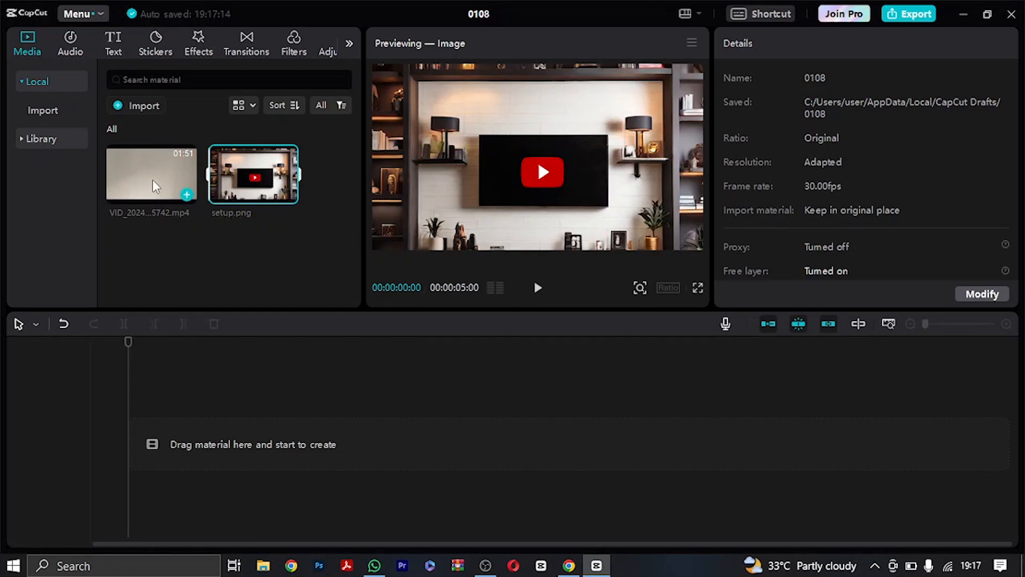
pyautogui.moveTo(157, 179); pyautogui.dragTo(148, 442)
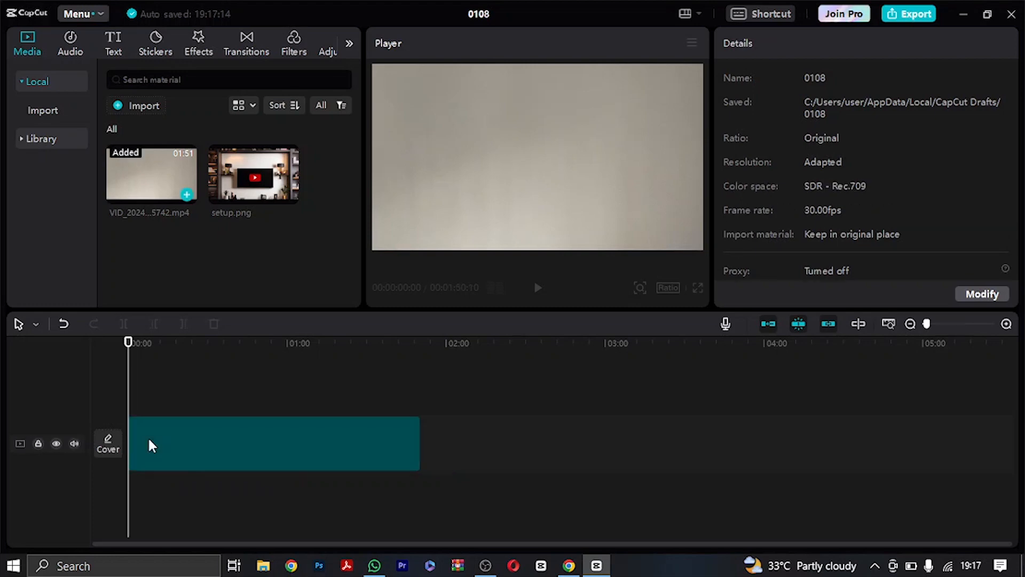
pyautogui.click(315, 447)
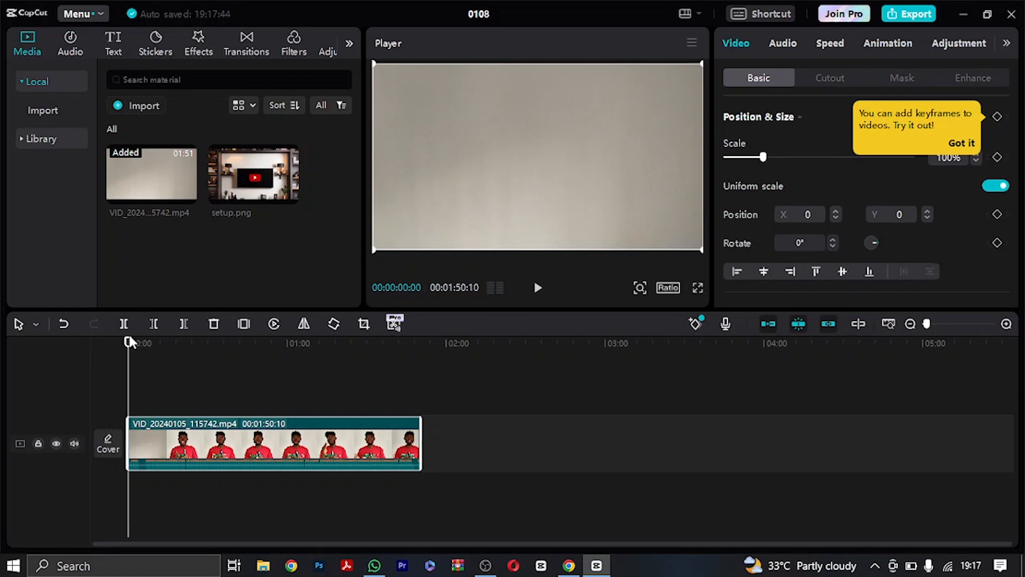
# Split the clip at 00:00:14:19, delete its opening section before the speaker talks, and mute the video track
pyautogui.moveTo(128, 343); pyautogui.dragTo(168, 341)
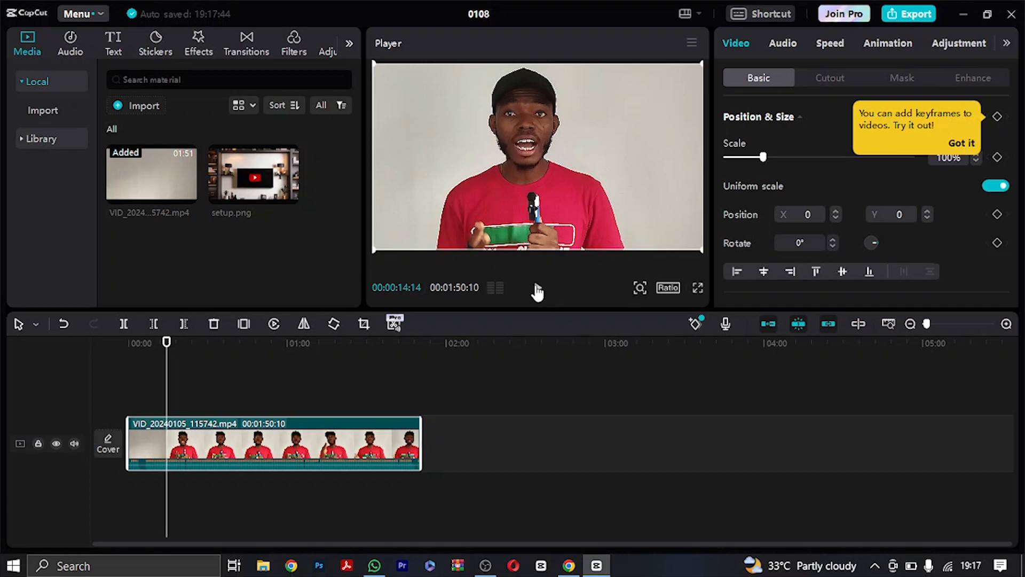
pyautogui.click(537, 288)
pyautogui.click(538, 289)
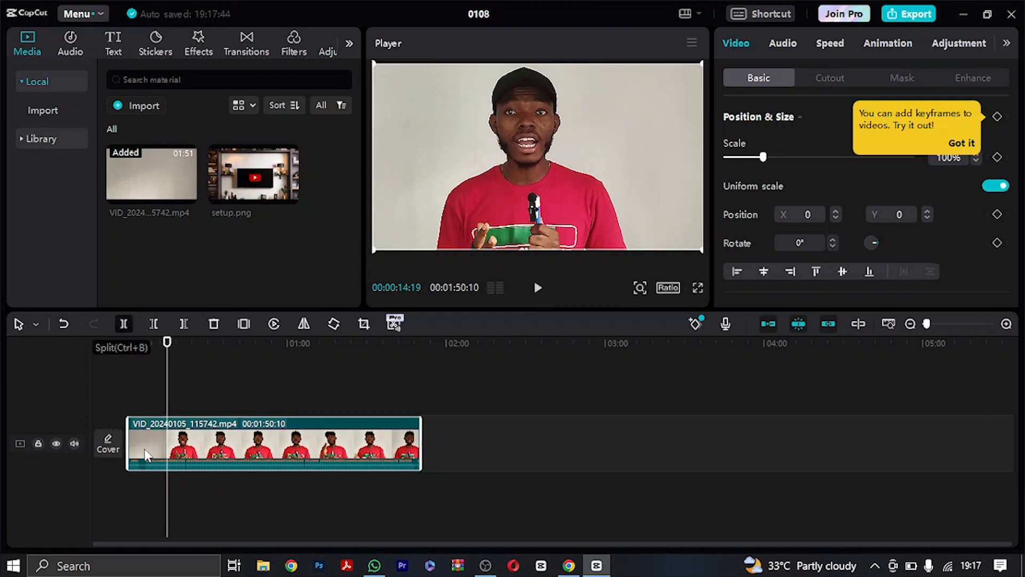
pyautogui.hotkey('ctrl', 'b')
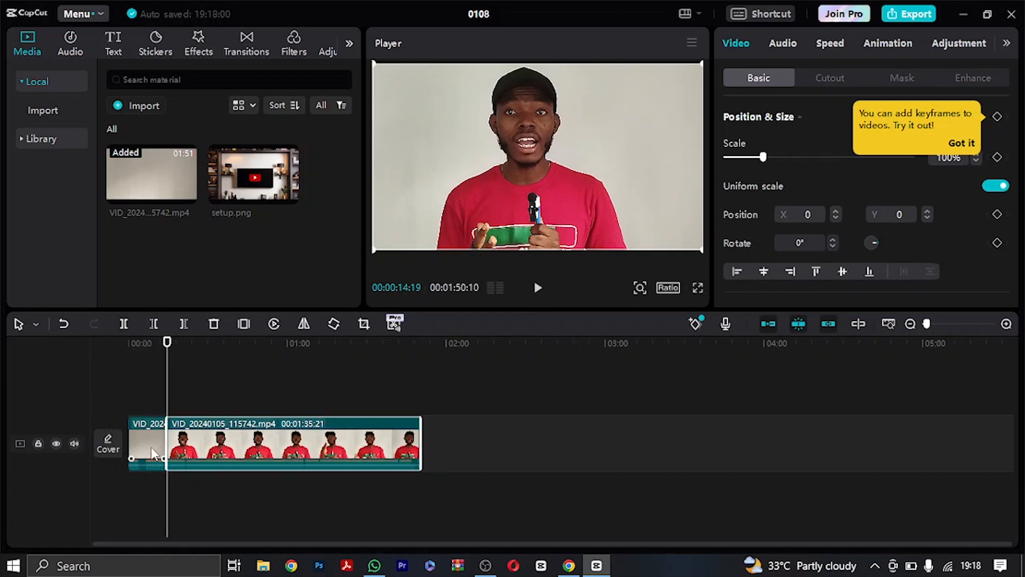
pyautogui.click(149, 450)
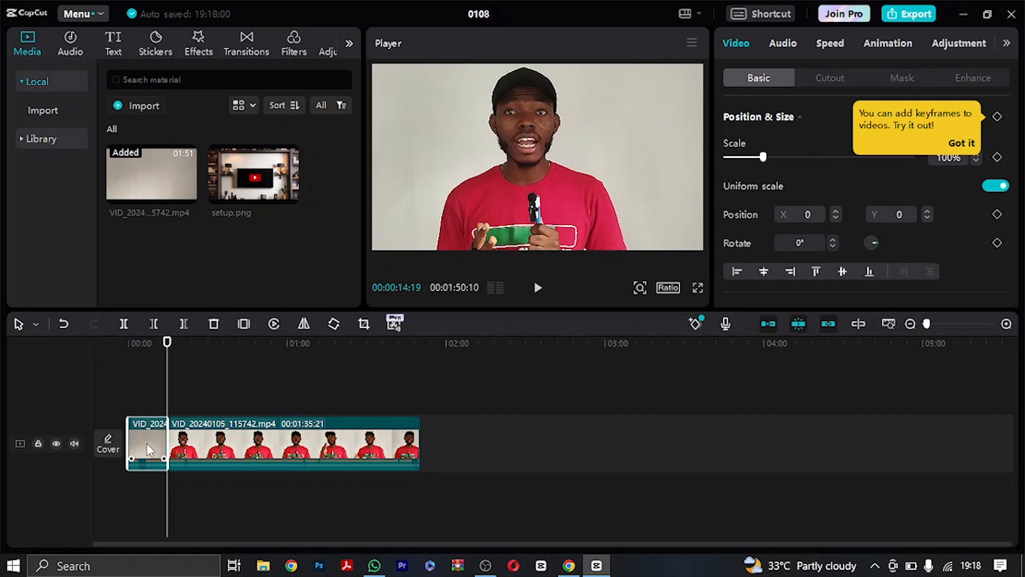
pyautogui.press('Delete')
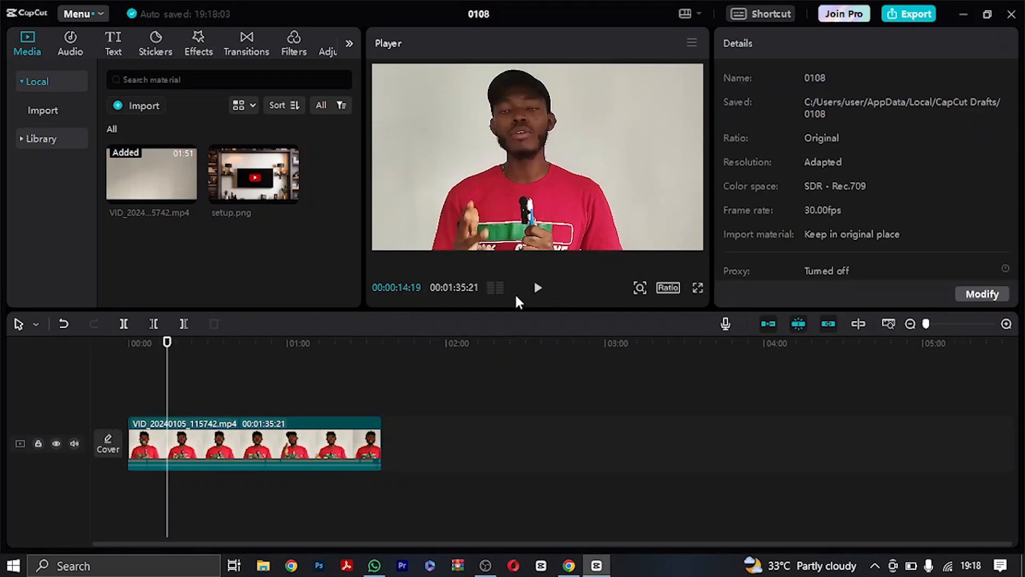
pyautogui.click(74, 443)
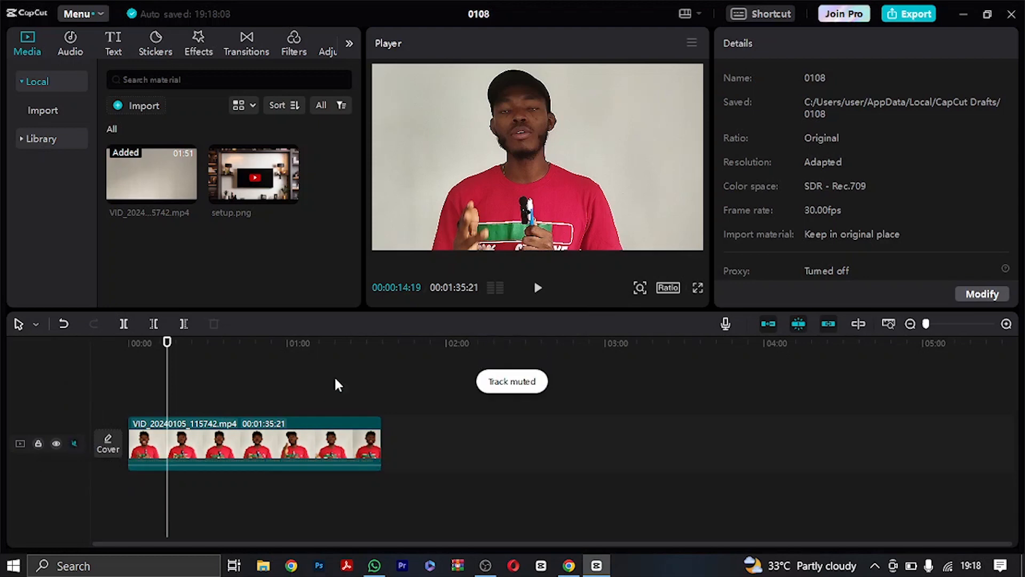
# Play back a few seconds of the trimmed clip to check the footage
pyautogui.click(540, 287)
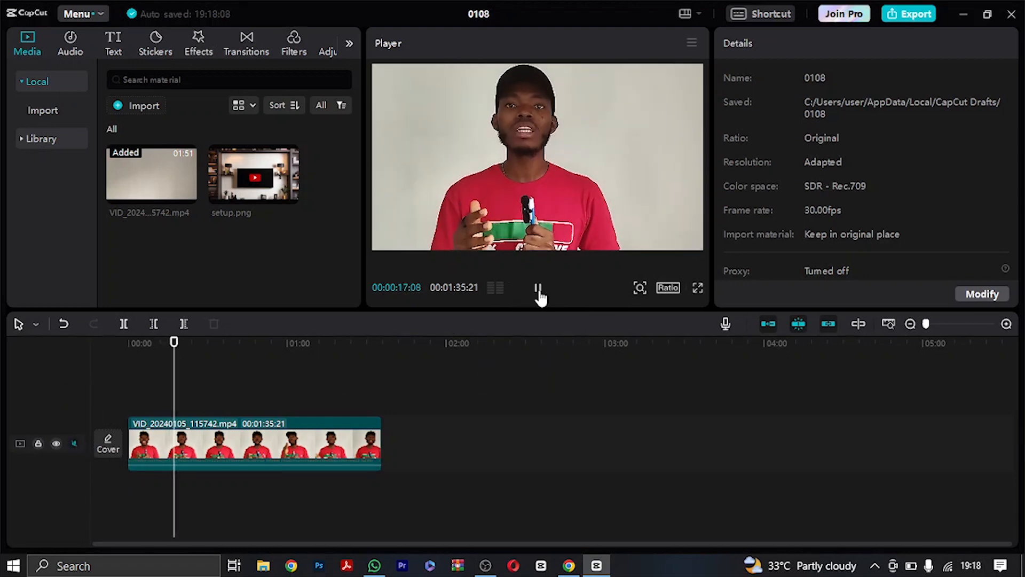
pyautogui.click(539, 288)
pyautogui.moveTo(242, 180)
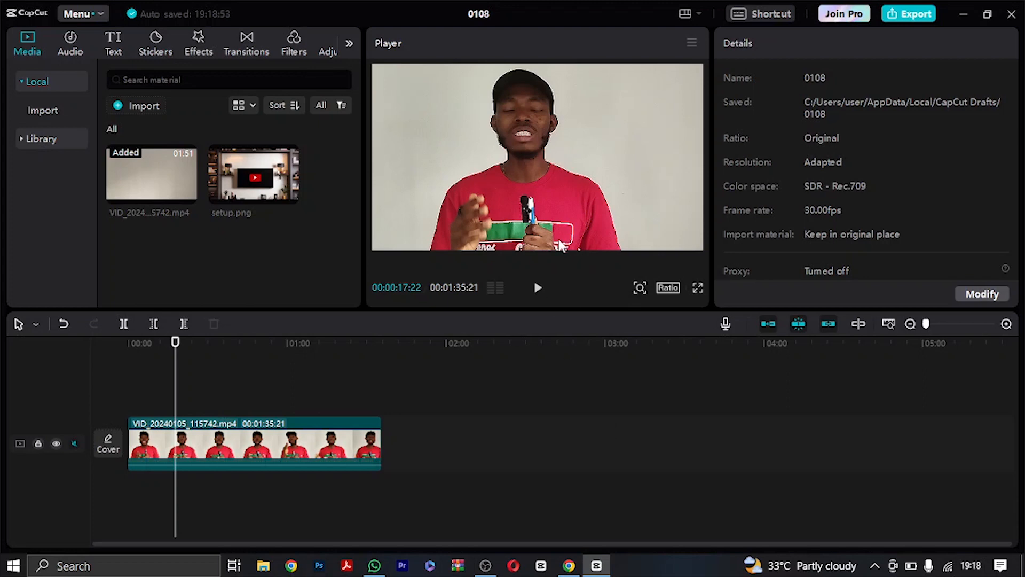
# Remove the video clip's background with Auto cutout and briefly play back the result
pyautogui.click(299, 460)
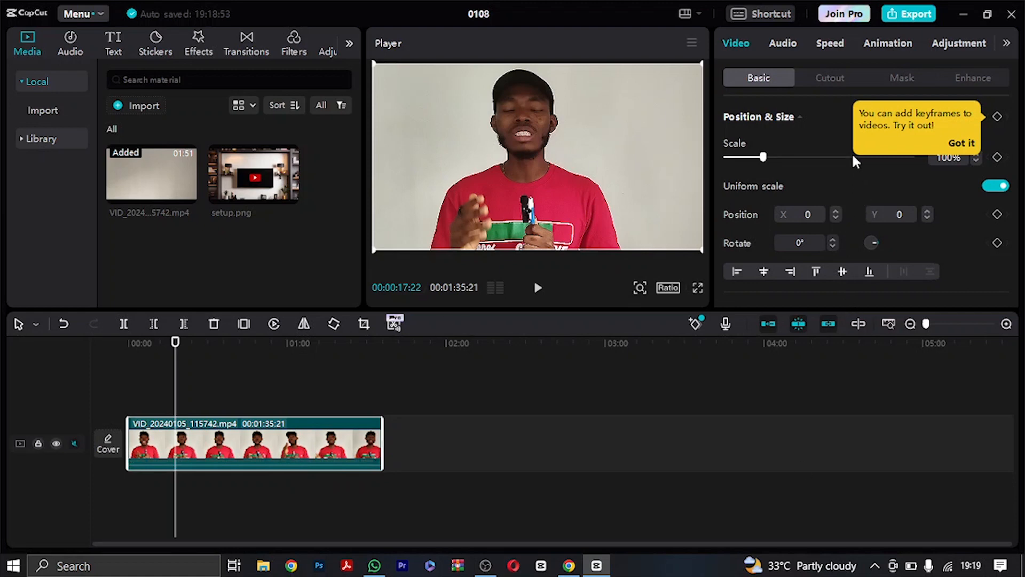
pyautogui.click(822, 80)
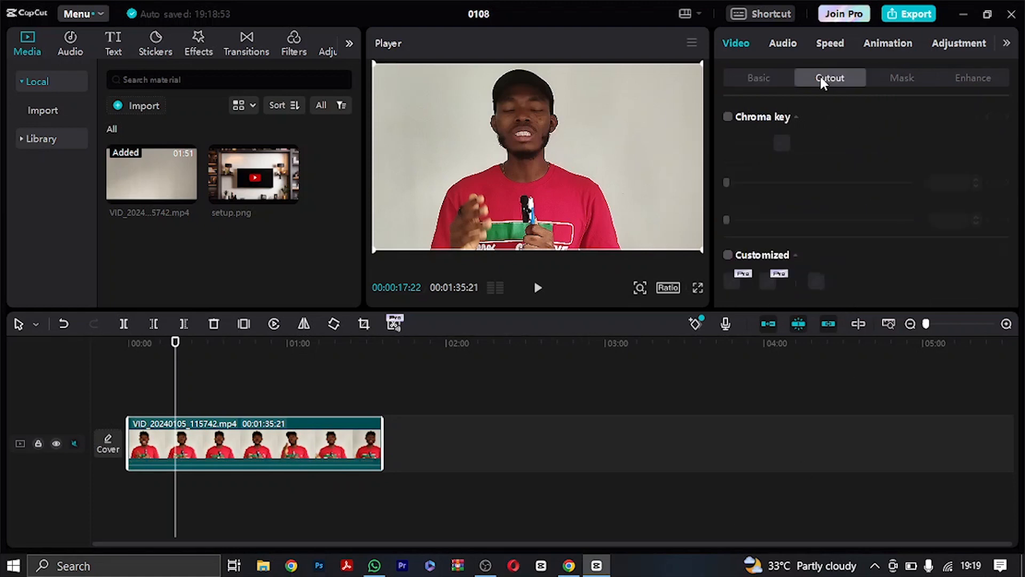
pyautogui.scroll(-2, 769, 224)
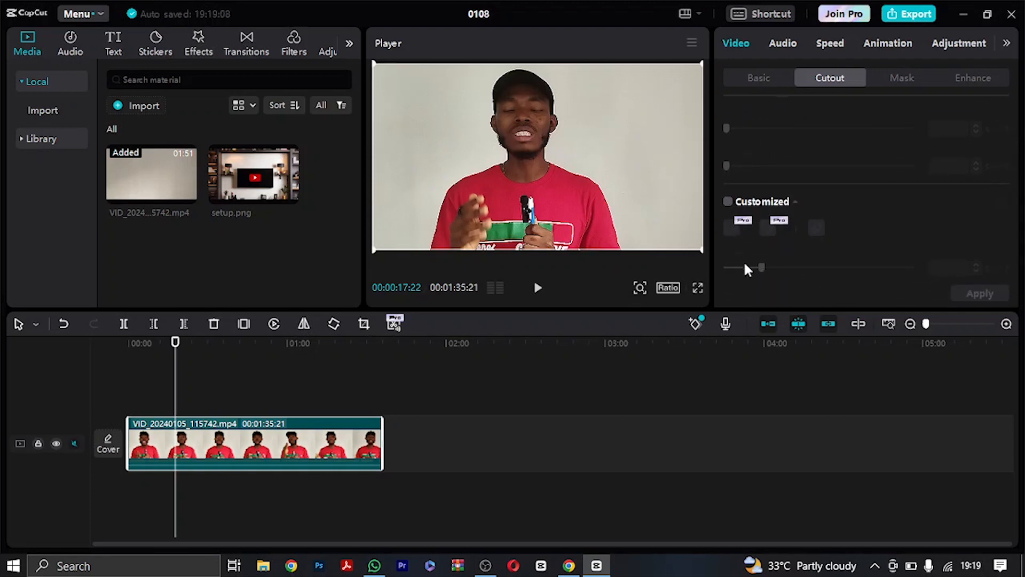
pyautogui.scroll(-2, 806, 270)
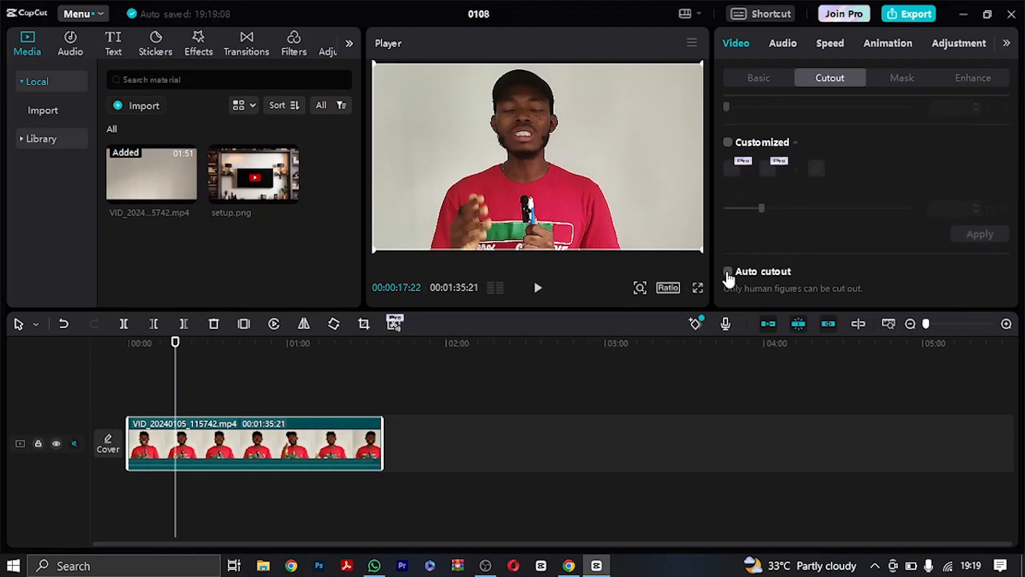
pyautogui.click(814, 290)
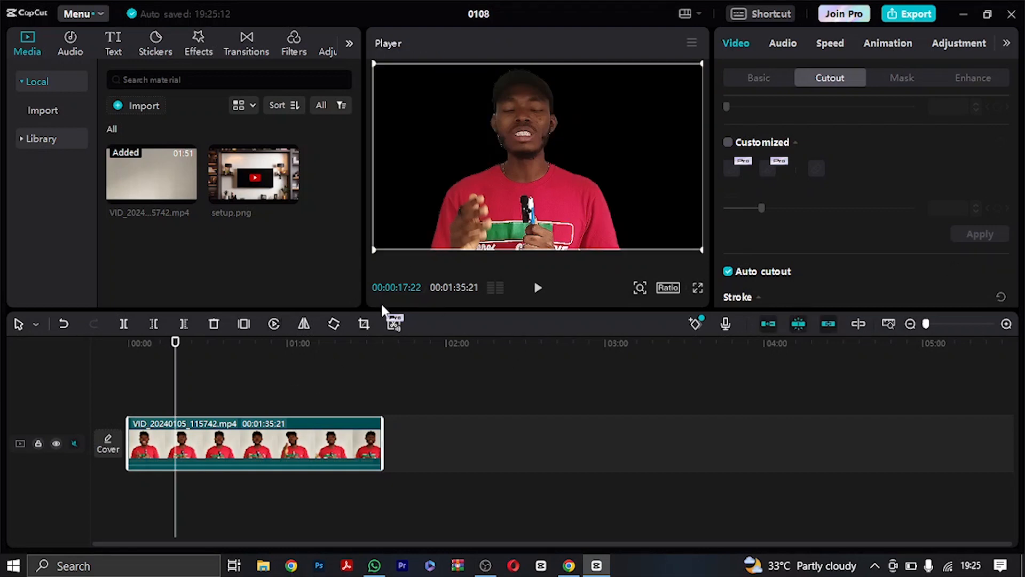
pyautogui.click(537, 288)
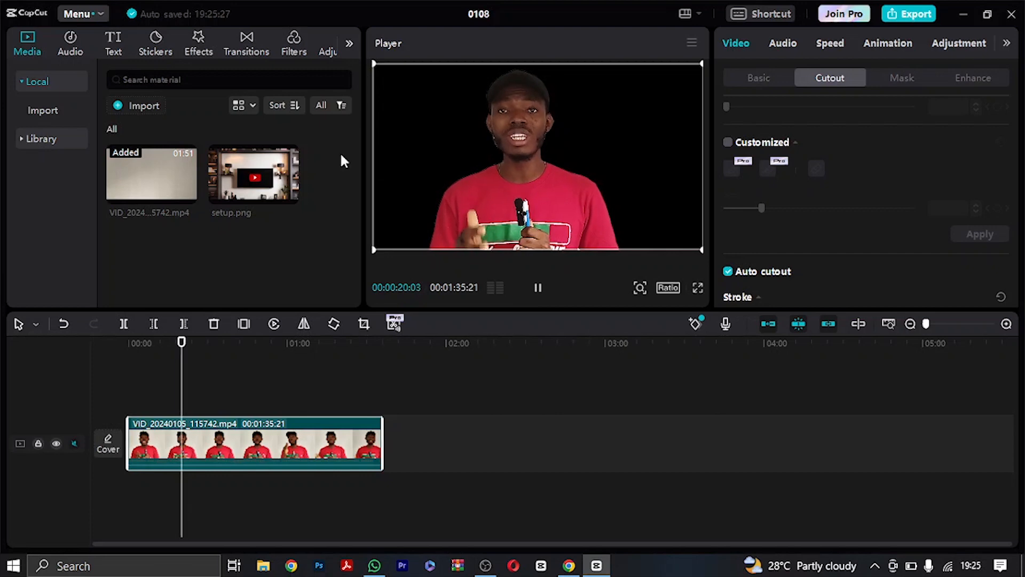
pyautogui.click(536, 289)
# Add setup.png to the timeline and move VID_20240105_115742.mp4 to the track above it
pyautogui.moveTo(241, 178); pyautogui.dragTo(251, 369)
pyautogui.moveTo(224, 427); pyautogui.dragTo(218, 407)
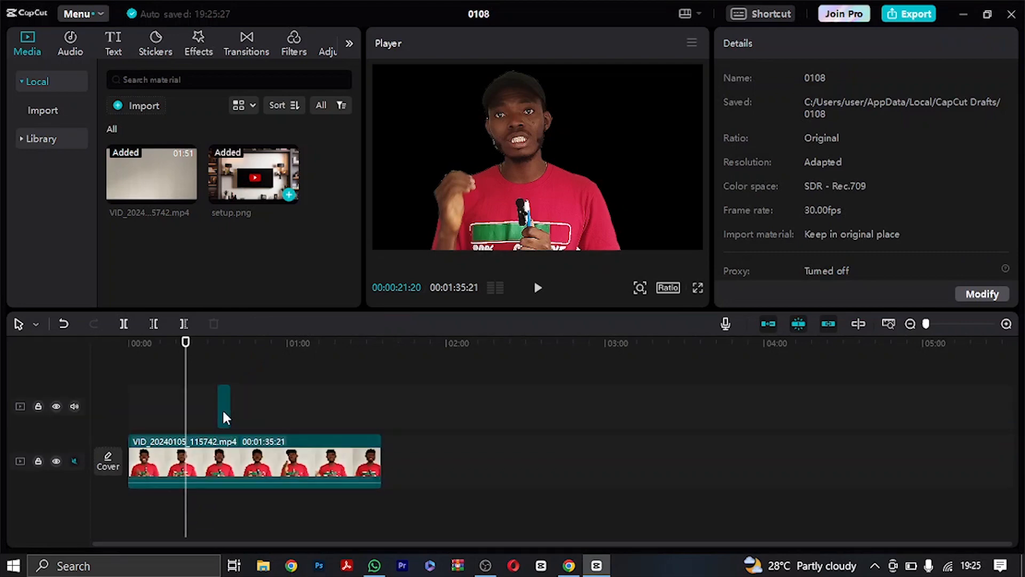
pyautogui.click(270, 439)
pyautogui.moveTo(262, 463); pyautogui.dragTo(278, 427)
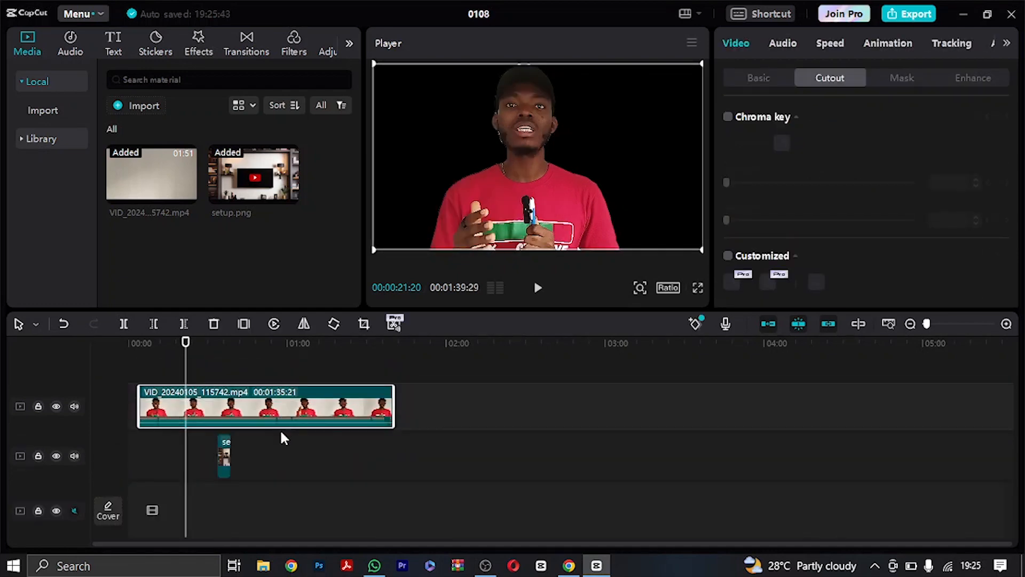
# Align the start of setup.png with the video clip and extend the image to the clip's full length of 00:01:35:21
pyautogui.moveTo(225, 469); pyautogui.dragTo(160, 474)
pyautogui.click(161, 471)
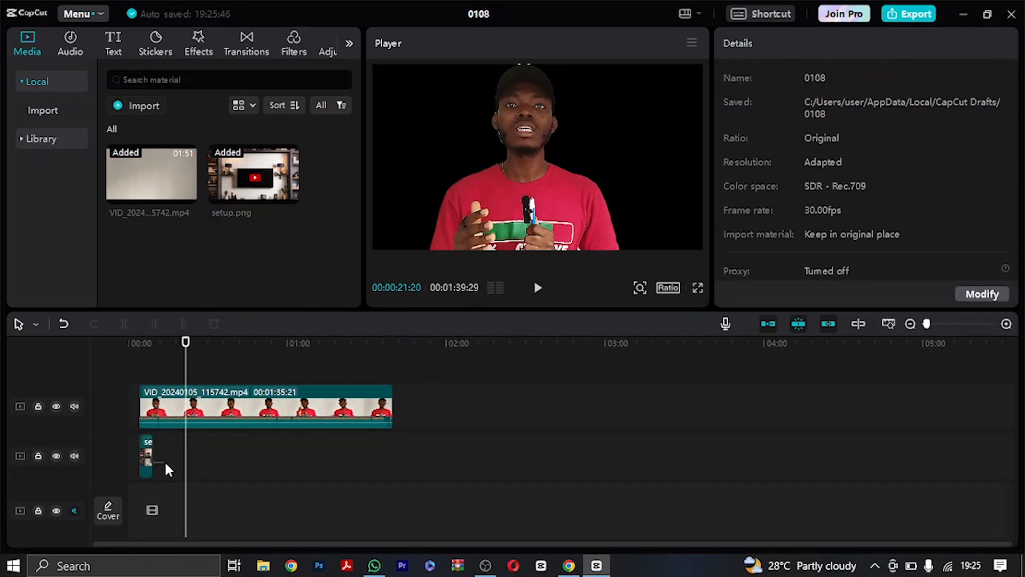
pyautogui.click(149, 458)
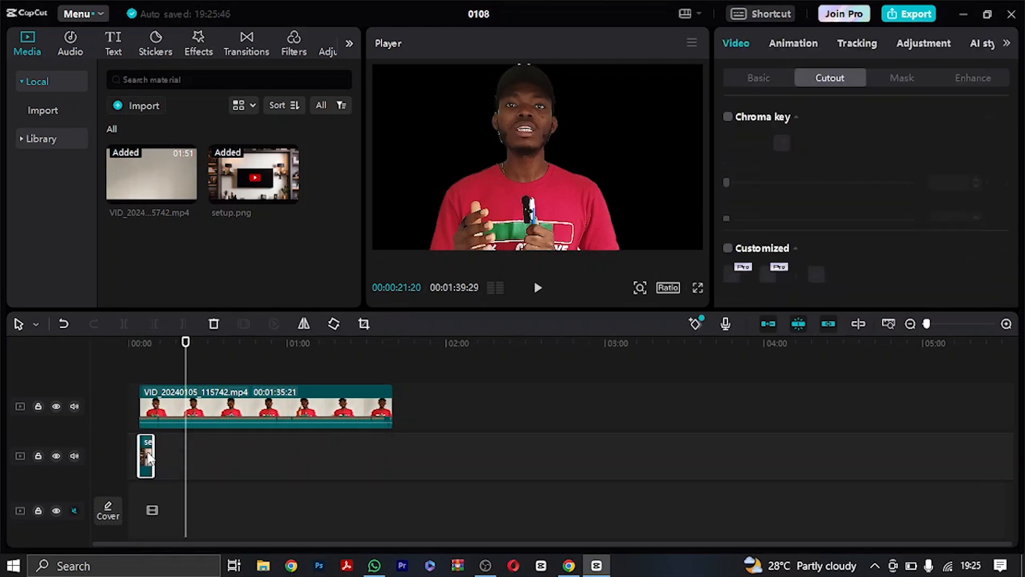
pyautogui.moveTo(167, 462); pyautogui.dragTo(394, 462)
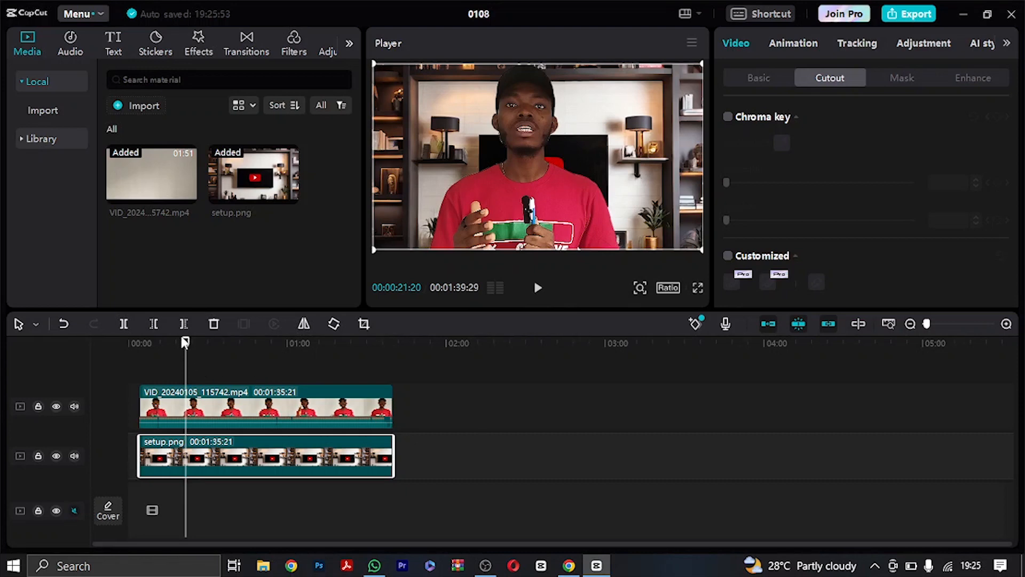
# Shift the video clip and setup.png so both begin at 00:00:00:00 on the timeline
pyautogui.moveTo(186, 344); pyautogui.dragTo(128, 342)
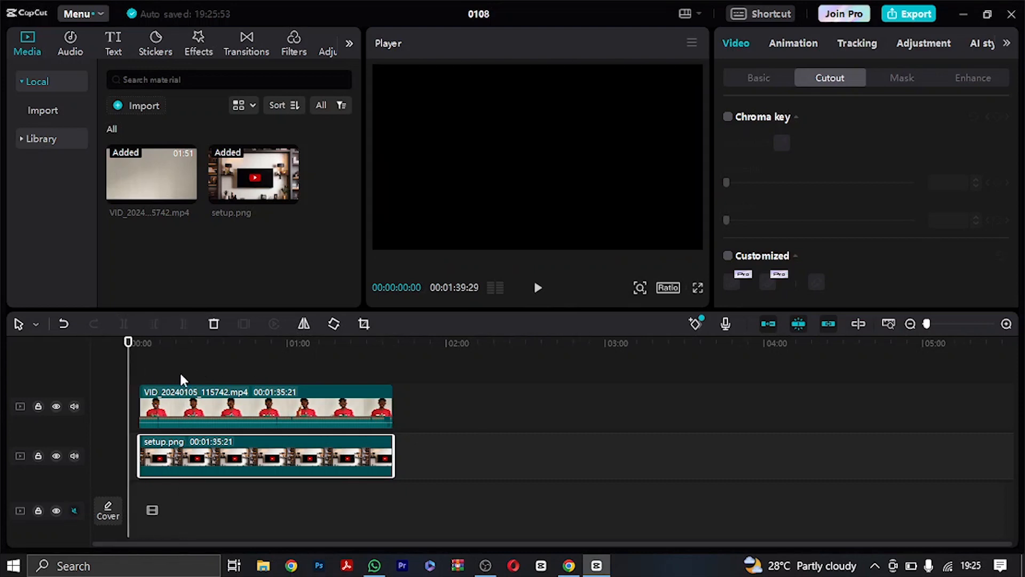
pyautogui.moveTo(220, 404); pyautogui.dragTo(208, 405)
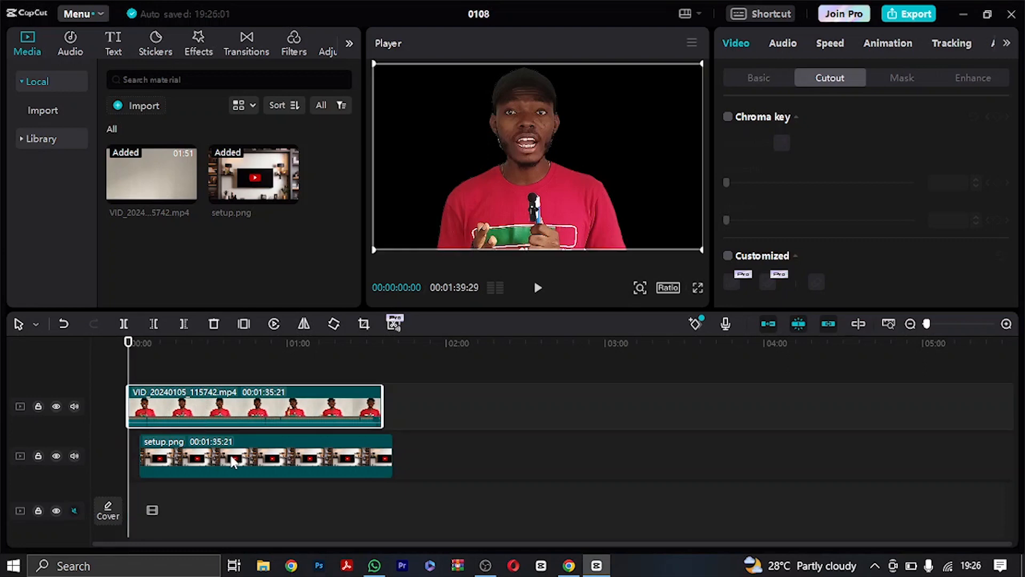
pyautogui.moveTo(231, 462); pyautogui.dragTo(220, 463)
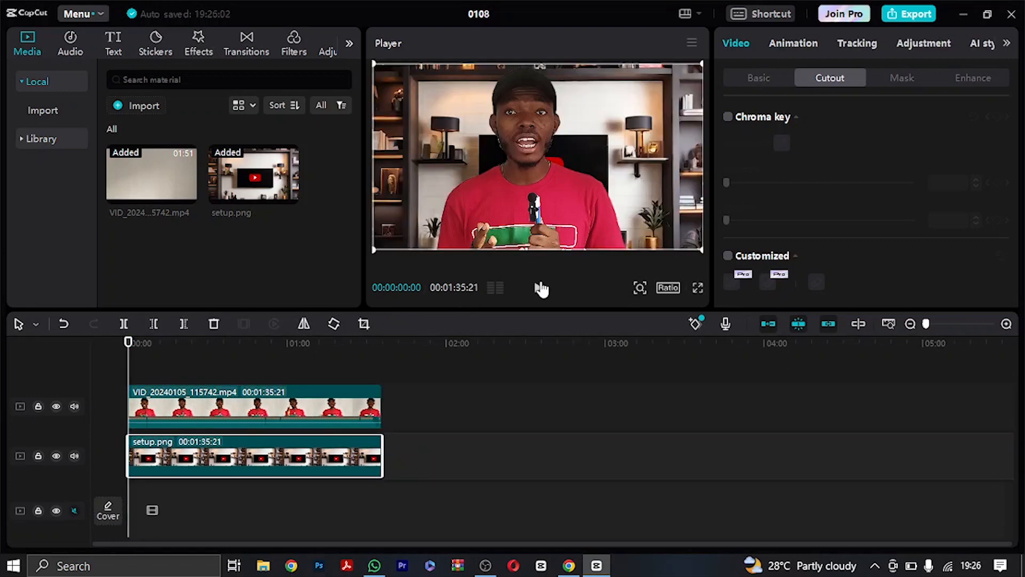
# Mute the video clip's new track and play back the speaker over the background image
pyautogui.click(539, 288)
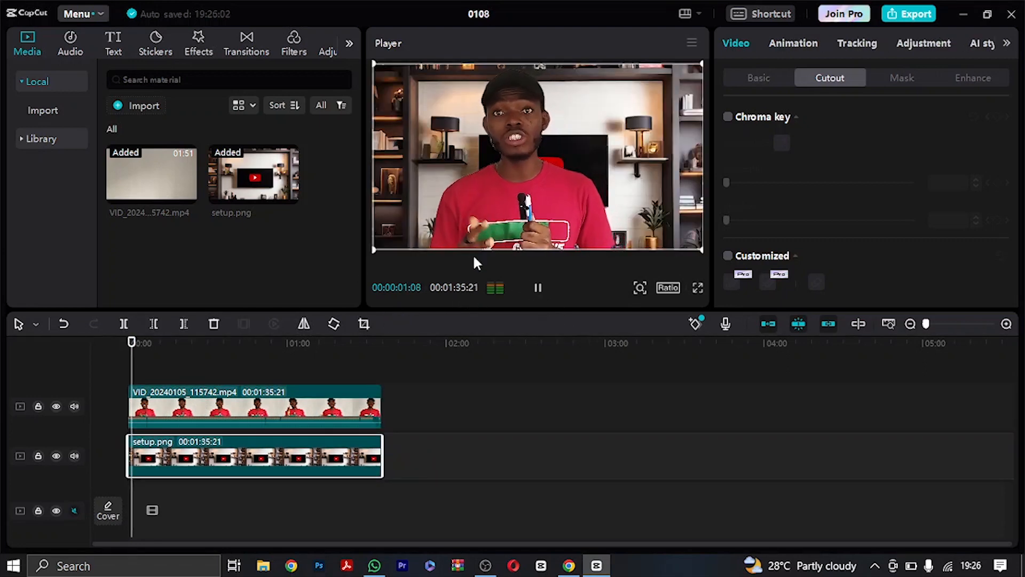
pyautogui.click(538, 288)
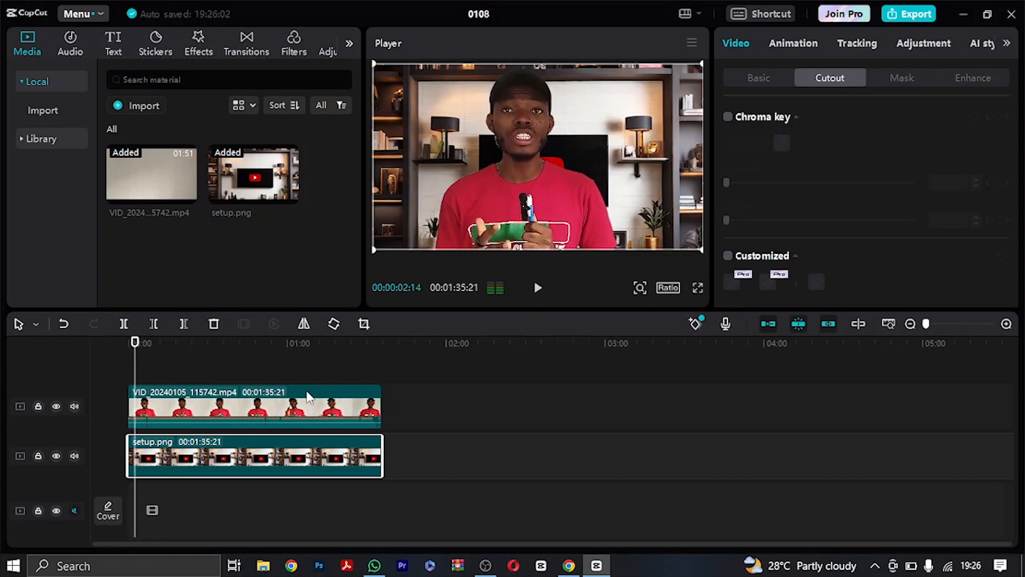
pyautogui.click(74, 406)
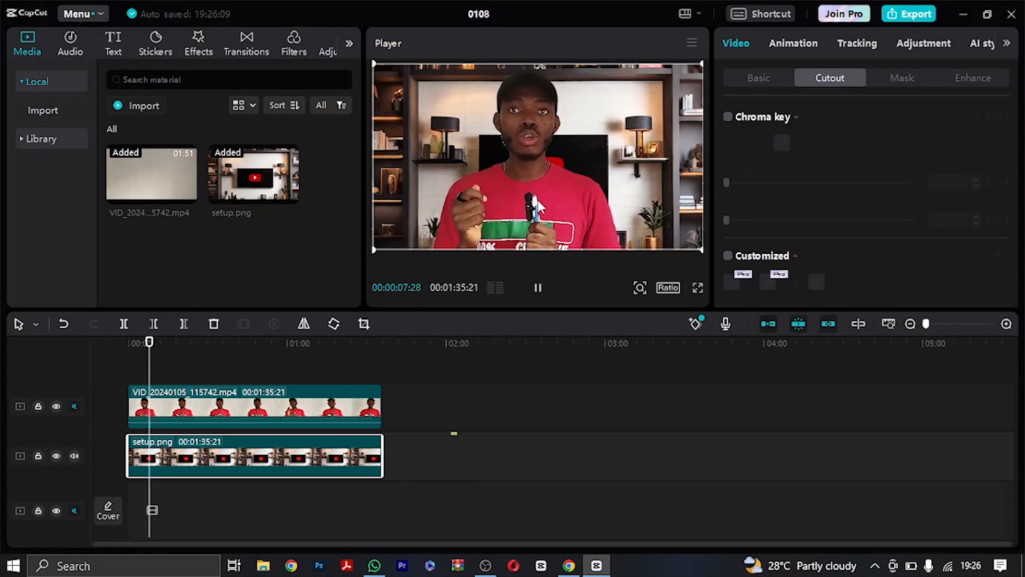
pyautogui.click(538, 288)
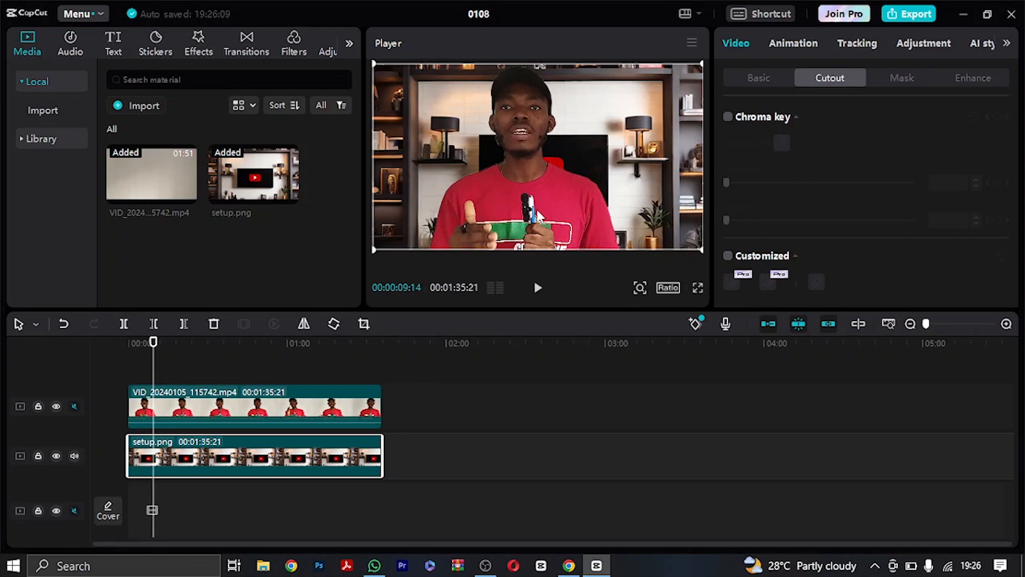
# Reposition the cut-out speaker toward the right side of the frame and play back the new composition
pyautogui.click(558, 232)
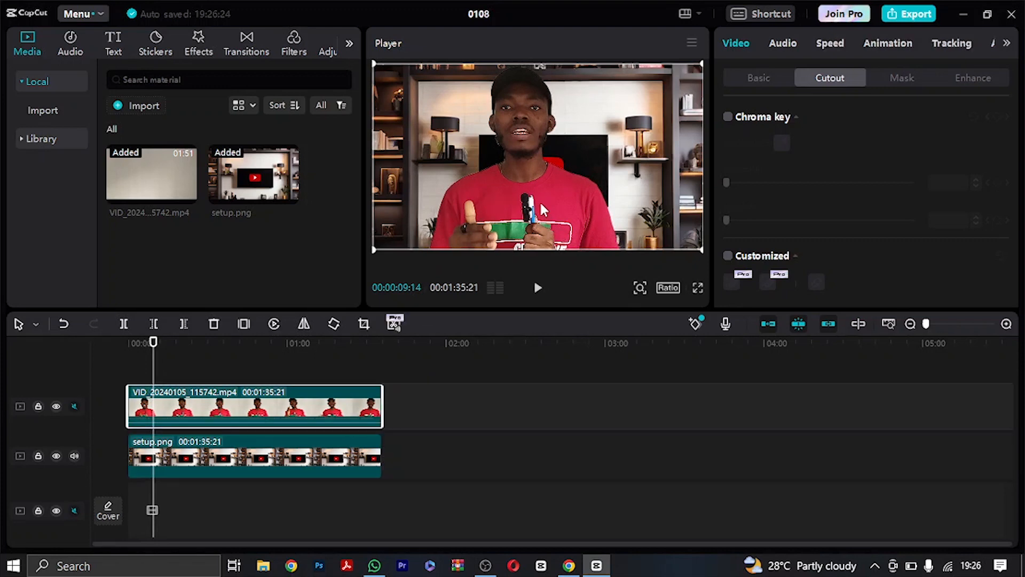
pyautogui.moveTo(542, 209); pyautogui.dragTo(598, 201)
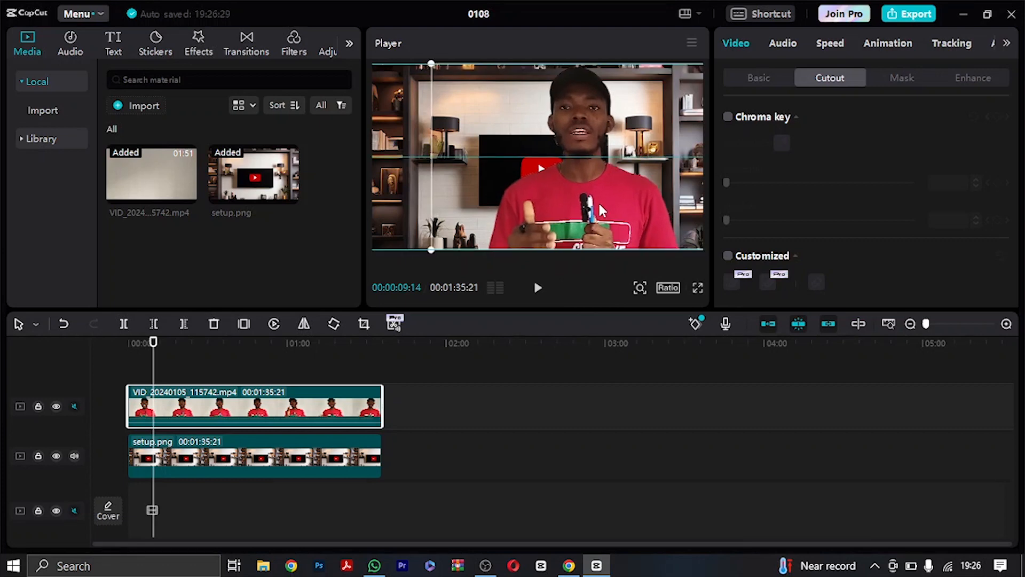
pyautogui.click(537, 288)
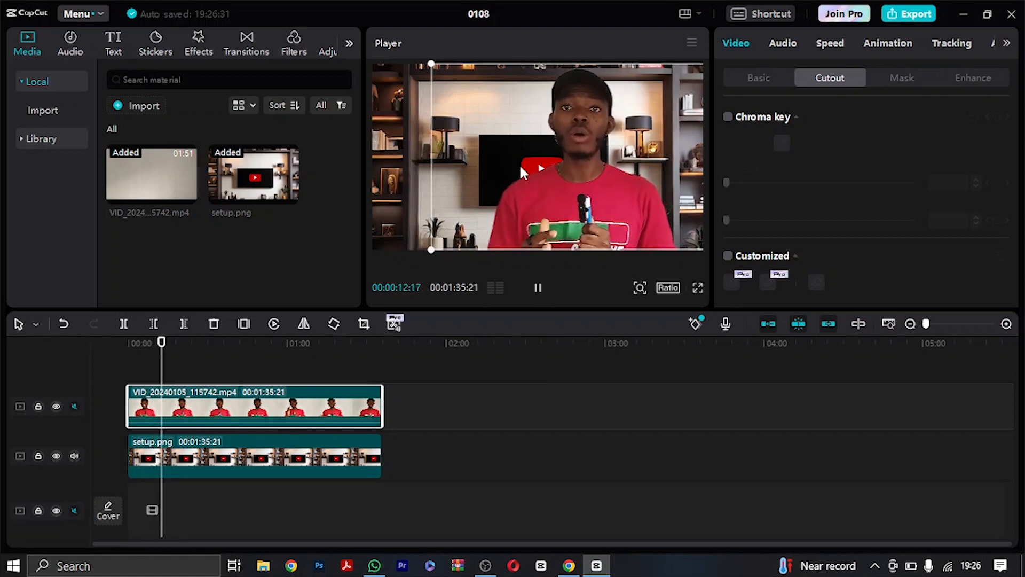
pyautogui.click(538, 289)
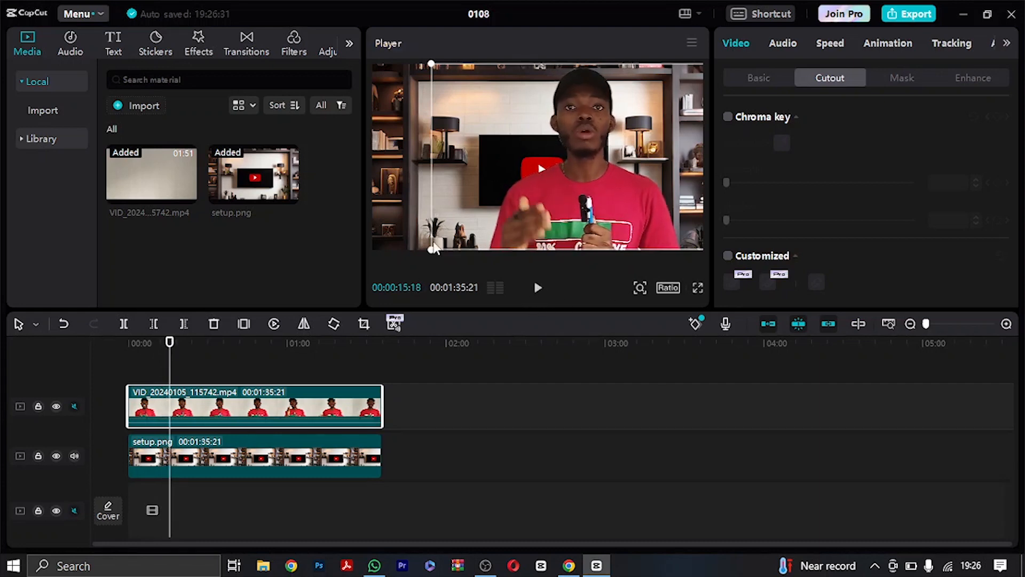
# Apply the Blur lens effect to setup.png and set its strength to 14
pyautogui.click(259, 471)
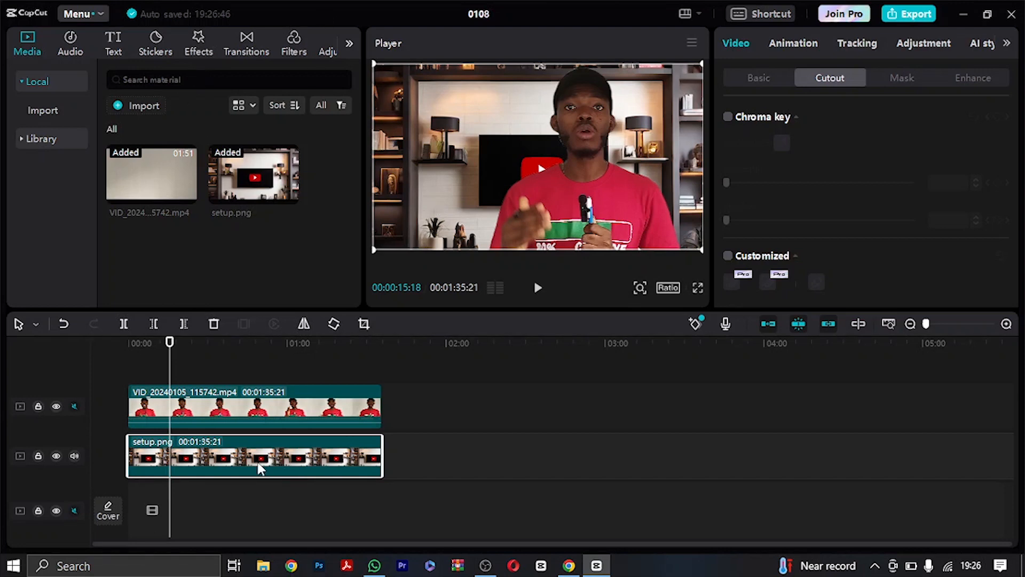
pyautogui.click(208, 53)
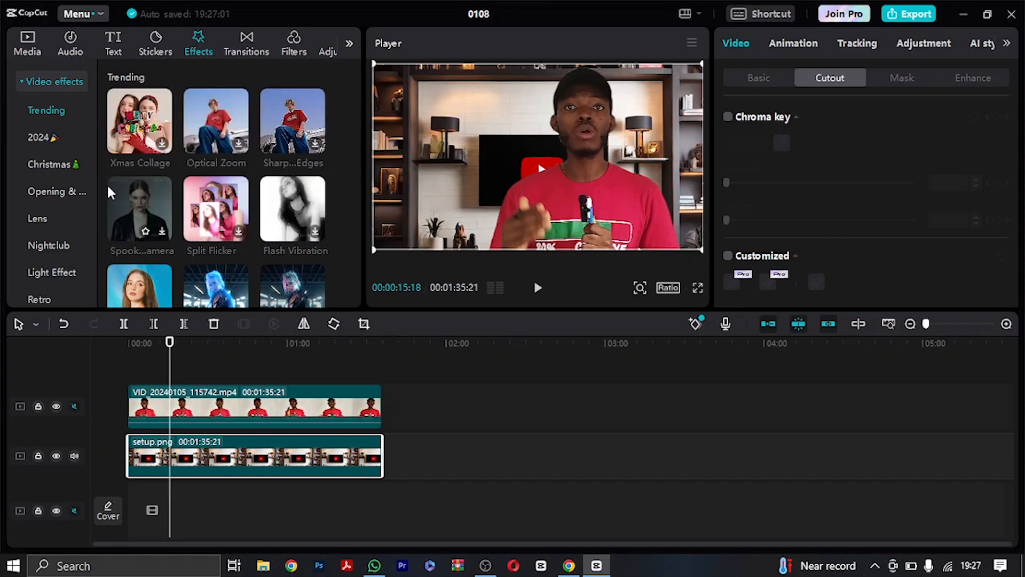
pyautogui.click(38, 223)
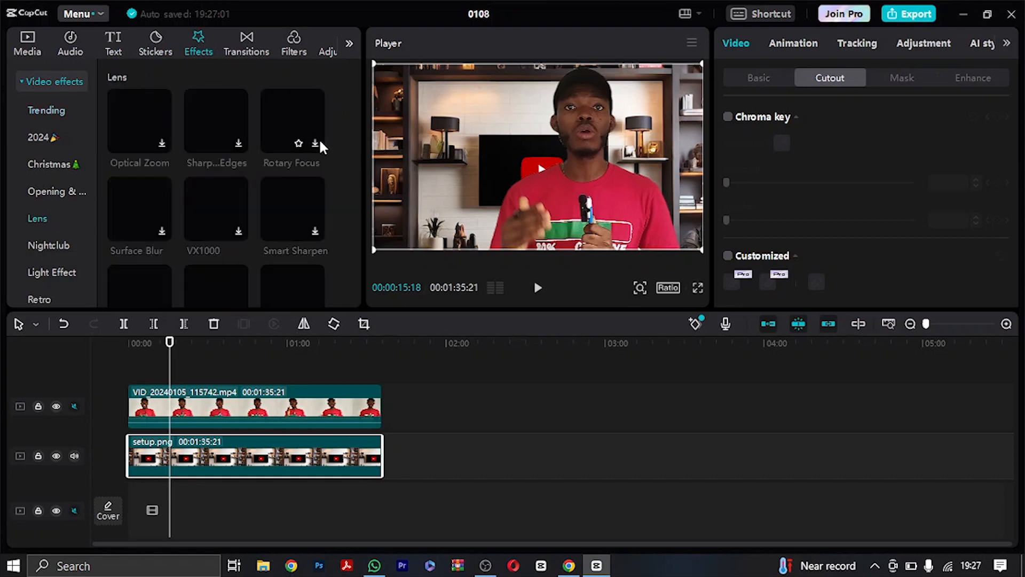
pyautogui.moveTo(357, 98); pyautogui.dragTo(351, 238)
pyautogui.moveTo(134, 205)
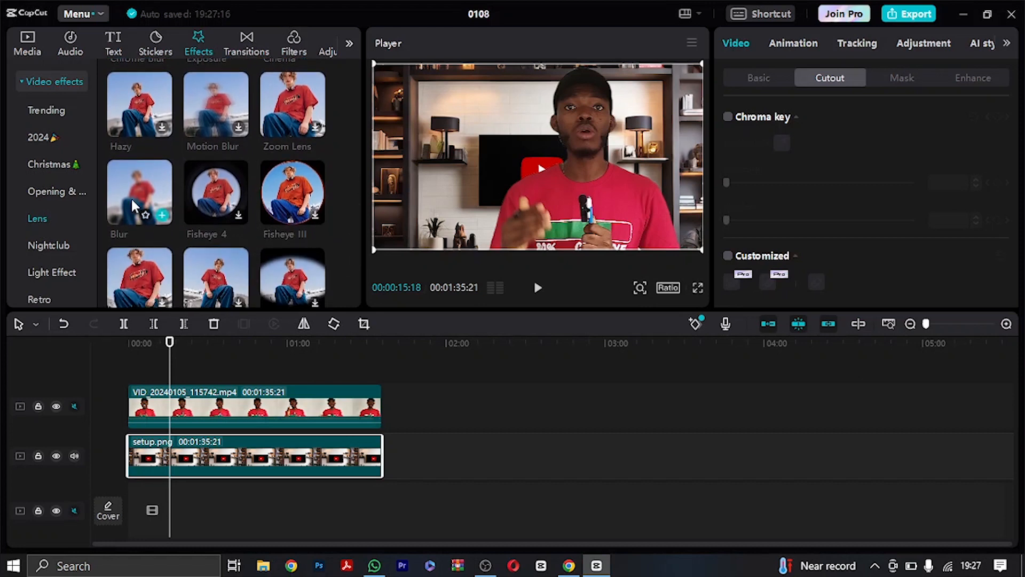
pyautogui.moveTo(133, 200); pyautogui.dragTo(204, 457)
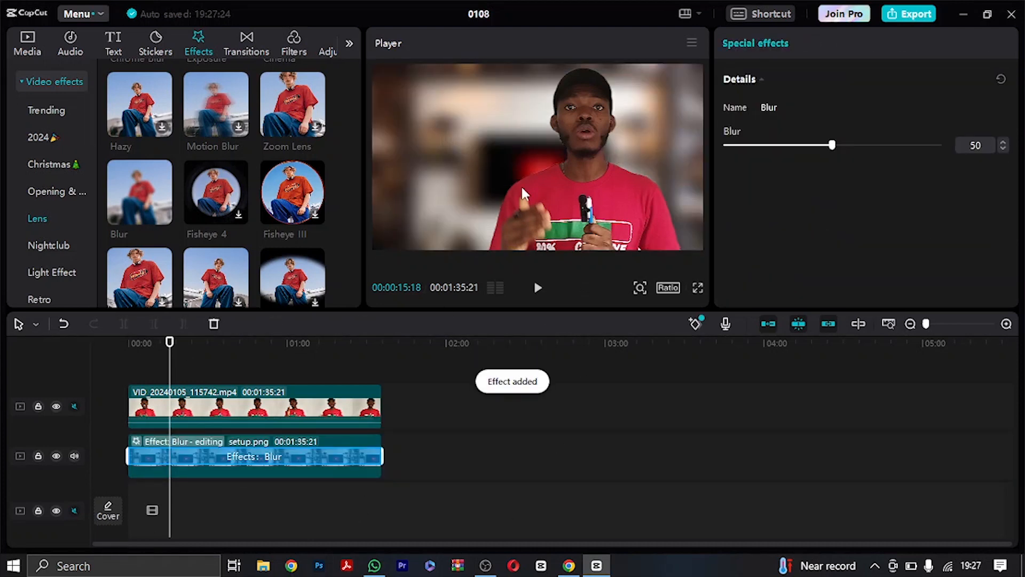
pyautogui.moveTo(831, 150); pyautogui.dragTo(755, 177)
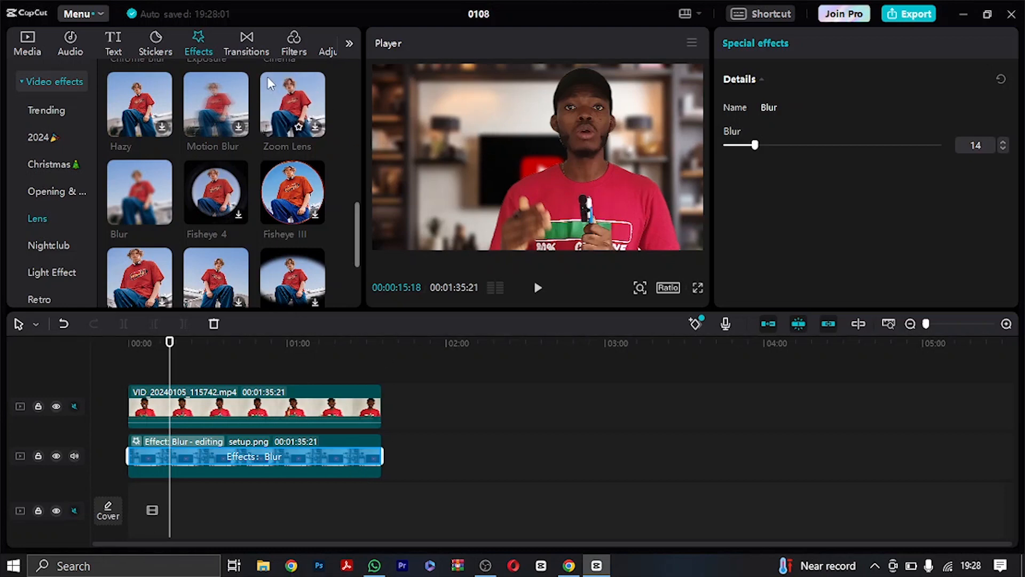
# Apply the Black Panther filter from the Movies category to both the video clip and setup.png
pyautogui.click(293, 44)
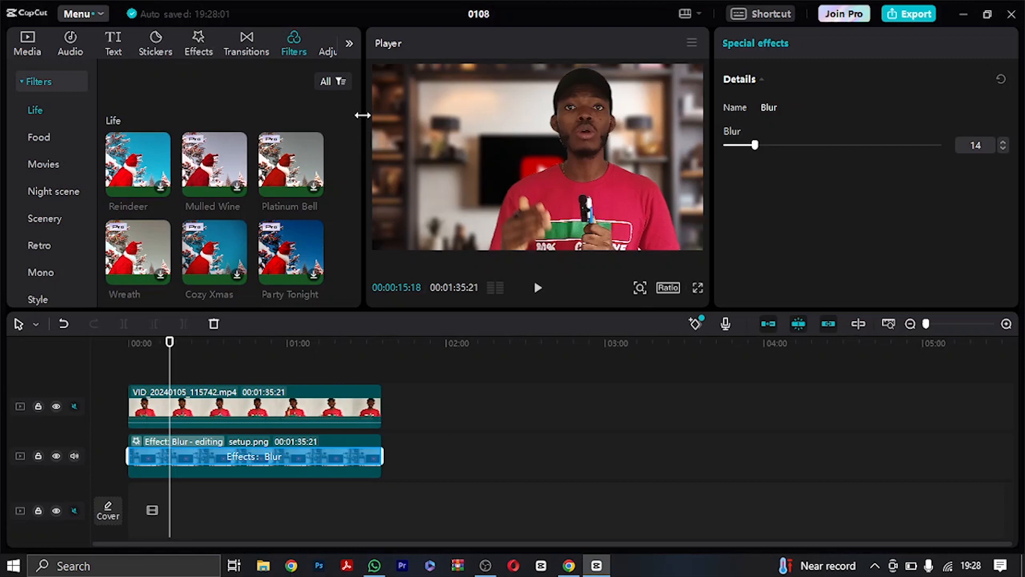
pyautogui.moveTo(356, 110); pyautogui.dragTo(348, 170)
pyautogui.click(60, 168)
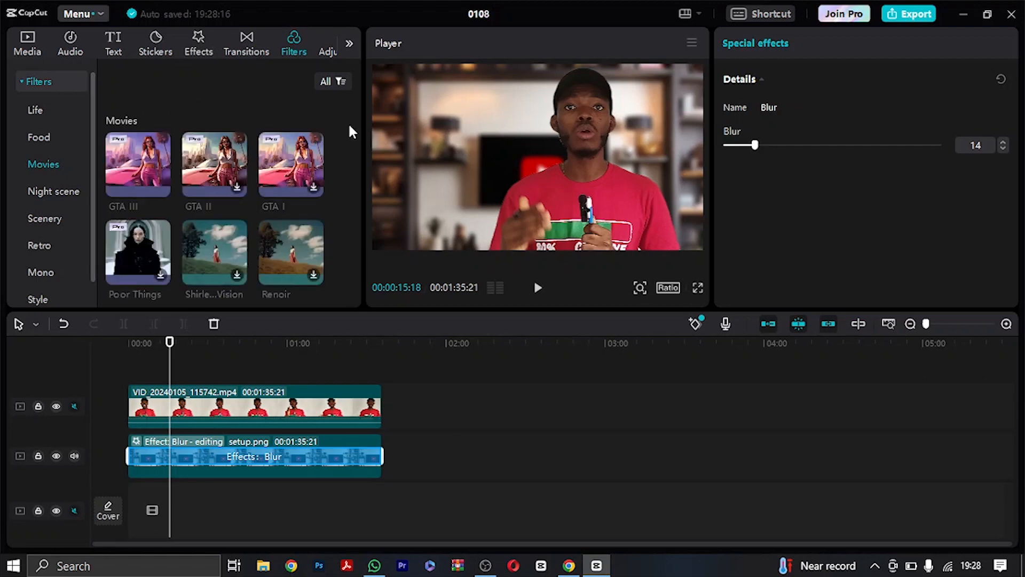
pyautogui.moveTo(357, 140); pyautogui.dragTo(351, 227)
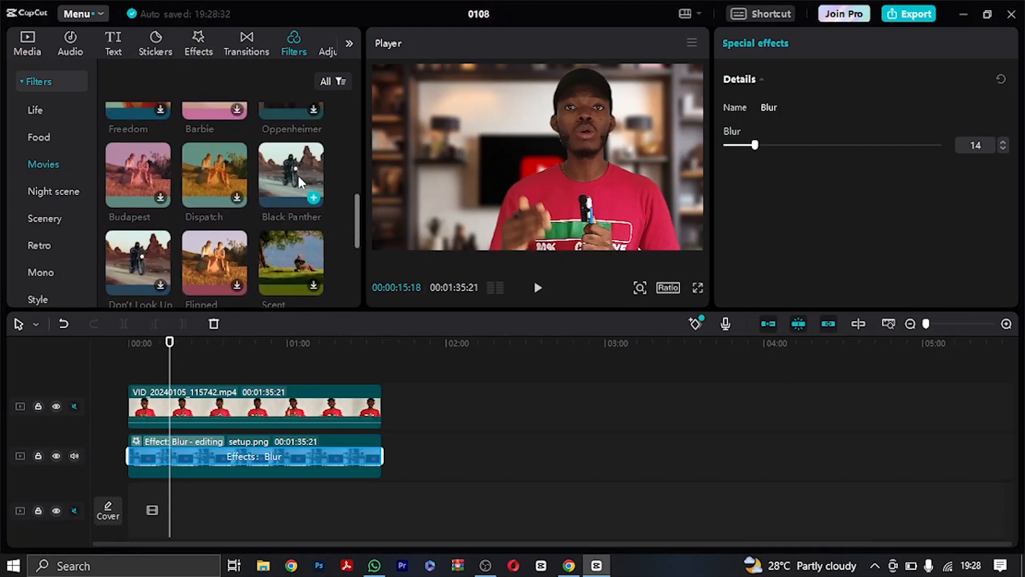
pyautogui.moveTo(290, 168); pyautogui.dragTo(301, 327)
pyautogui.moveTo(271, 400); pyautogui.dragTo(291, 407)
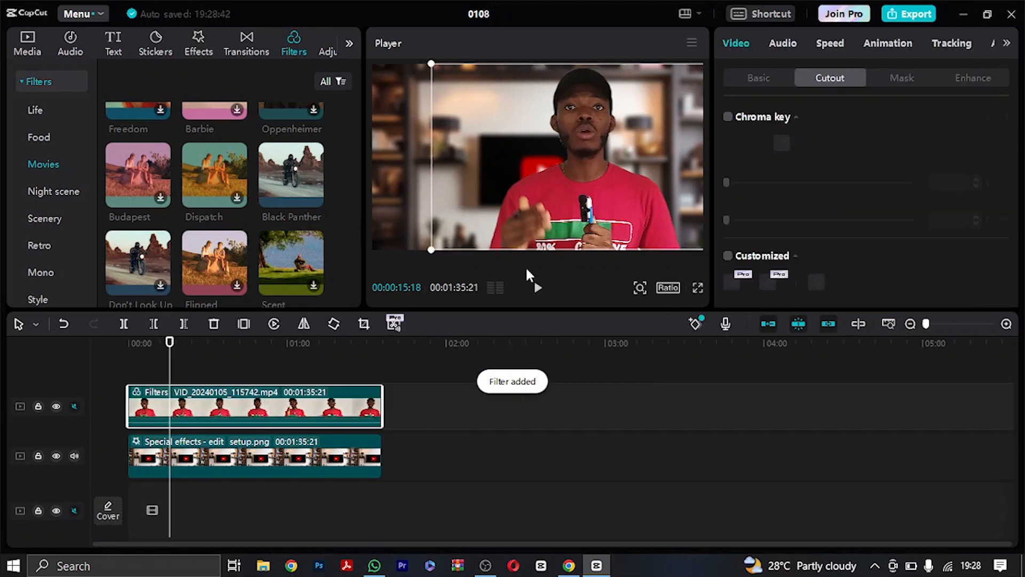
pyautogui.moveTo(293, 187); pyautogui.dragTo(303, 458)
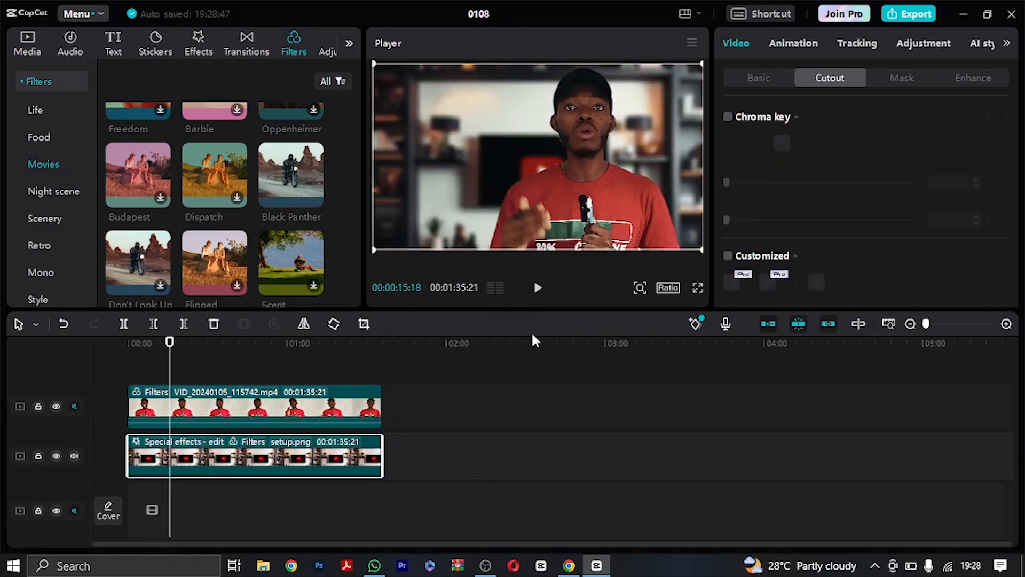
# Play back a short stretch of the composition with the filter applied
pyautogui.click(539, 288)
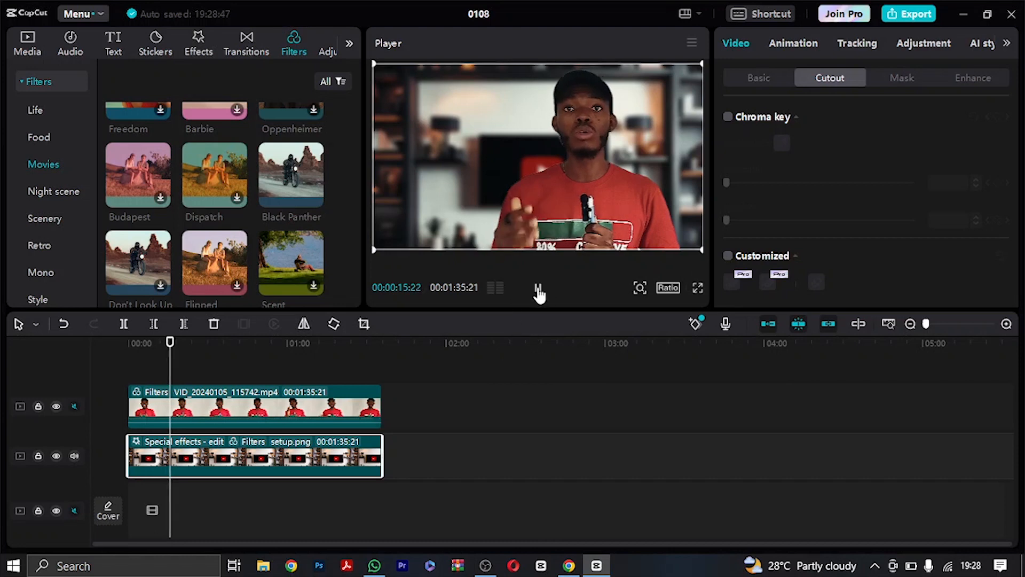
pyautogui.click(538, 289)
# Add a custom adjustment layer with brightness 17 and contrast 8, and stretch it over the full length of the clips
pyautogui.click(327, 47)
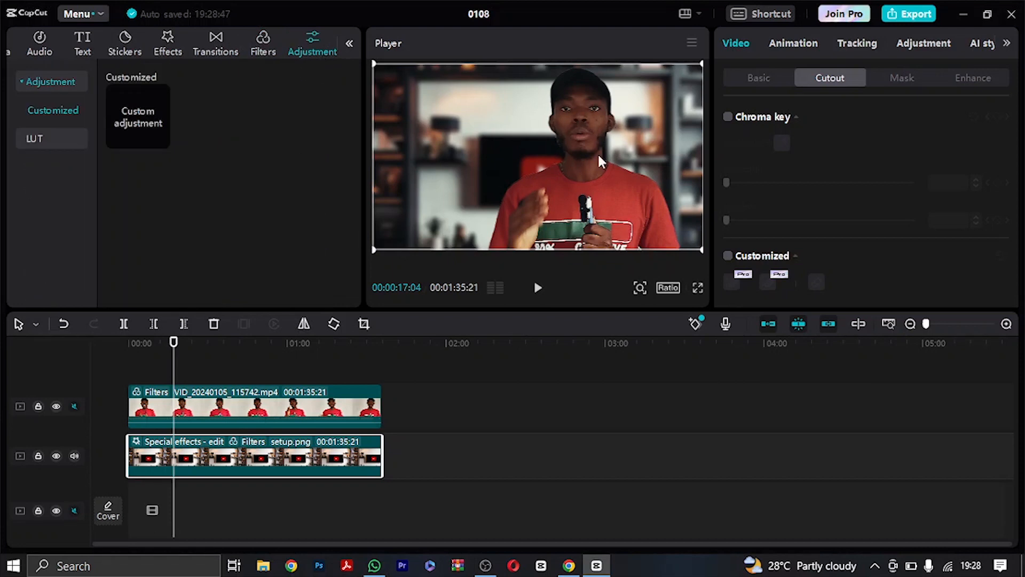
pyautogui.click(279, 407)
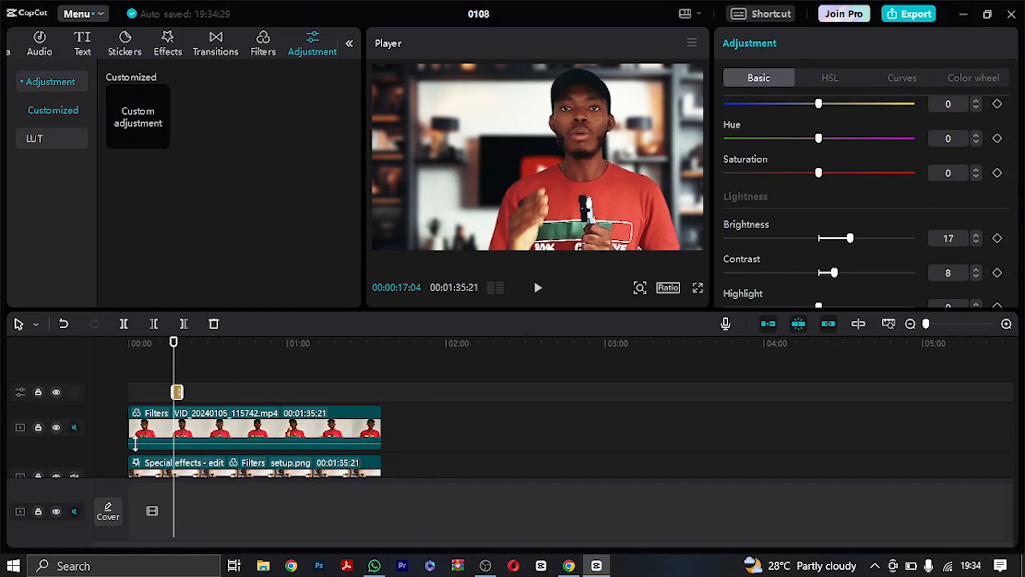
pyautogui.moveTo(174, 343); pyautogui.dragTo(147, 344)
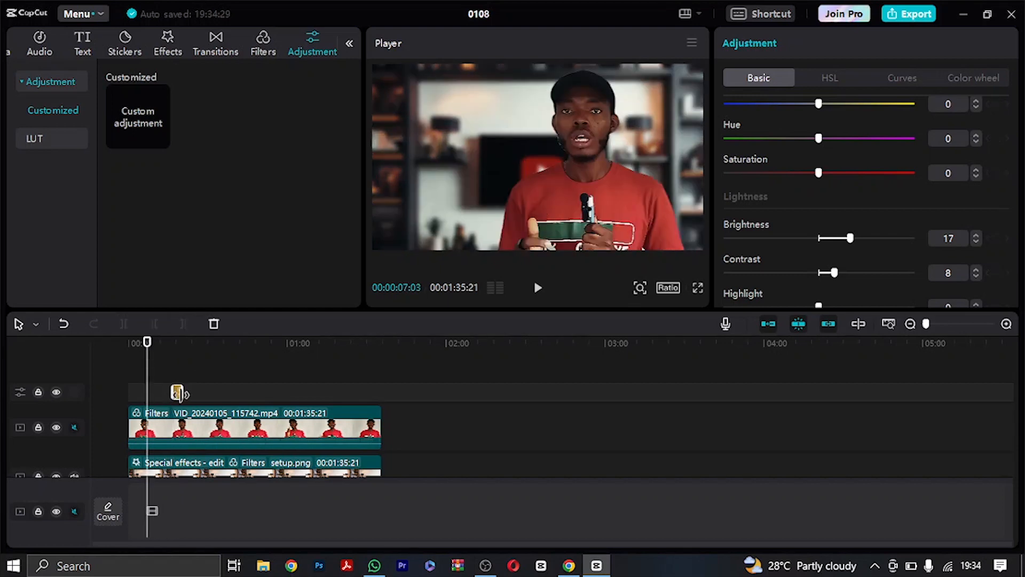
pyautogui.moveTo(172, 393); pyautogui.dragTo(385, 395)
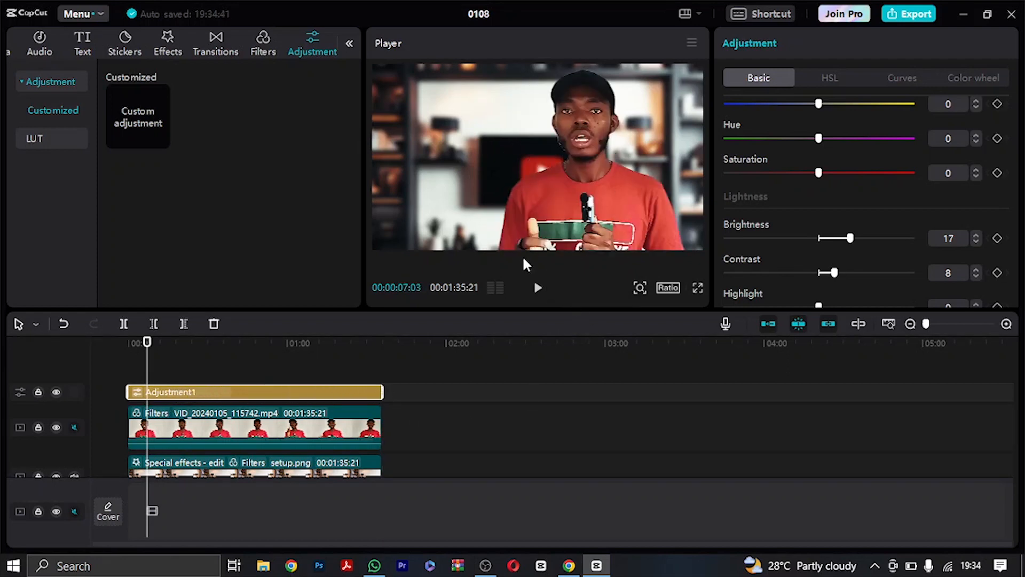
# Play back the adjusted composition and set the adjustment layer's highlight to 15, leaving shadow at 0
pyautogui.click(538, 291)
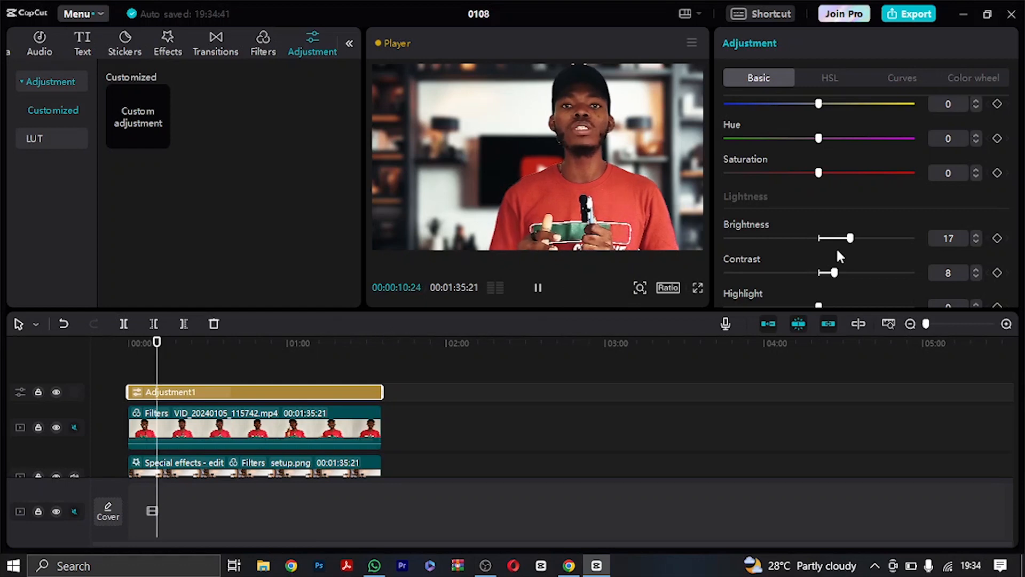
pyautogui.scroll(-3, 854, 261)
pyautogui.scroll(-1, 837, 256)
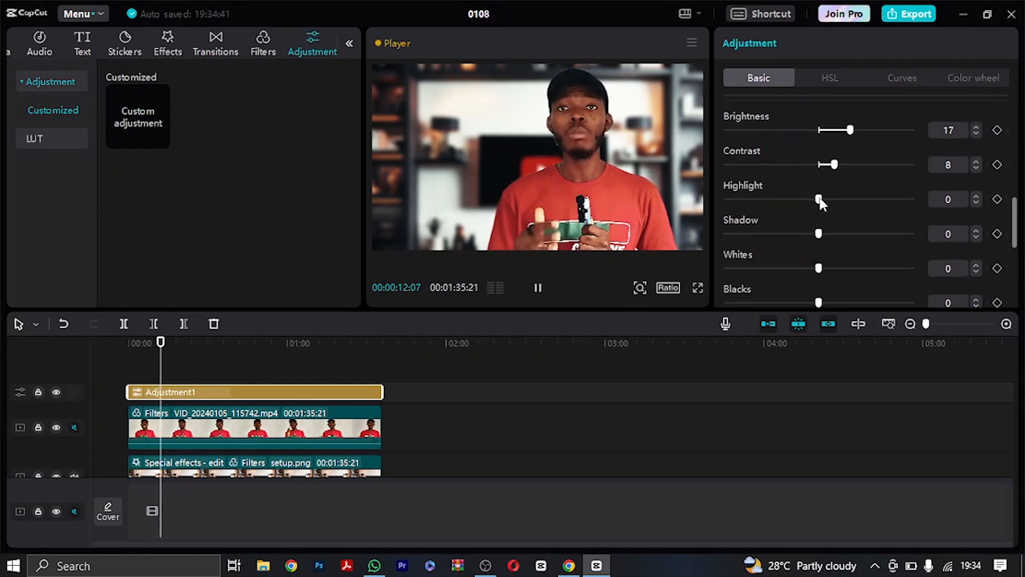
pyautogui.moveTo(818, 199); pyautogui.dragTo(848, 207)
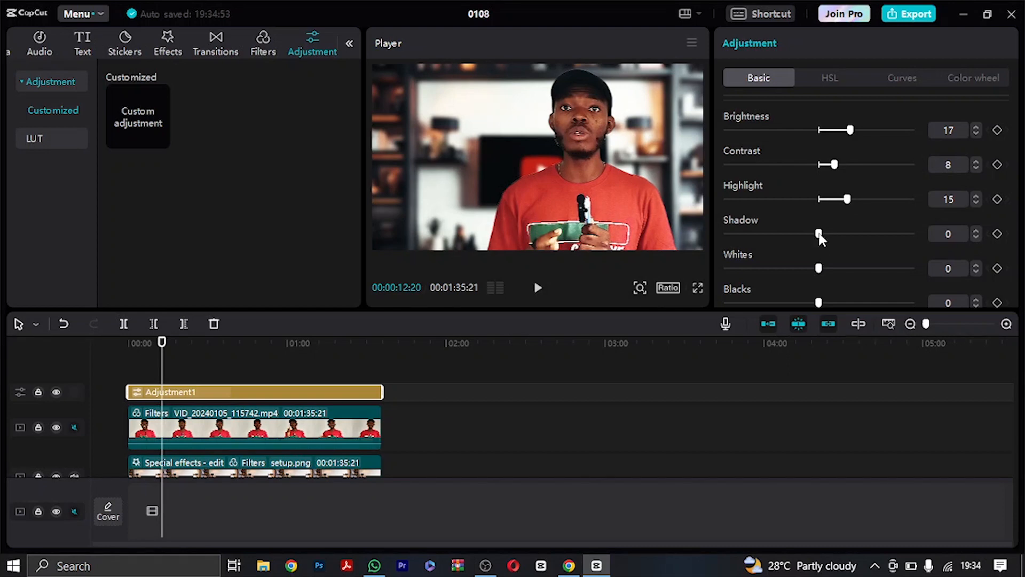
pyautogui.moveTo(792, 237); pyautogui.dragTo(821, 238)
pyautogui.scroll(-1, 299, 401)
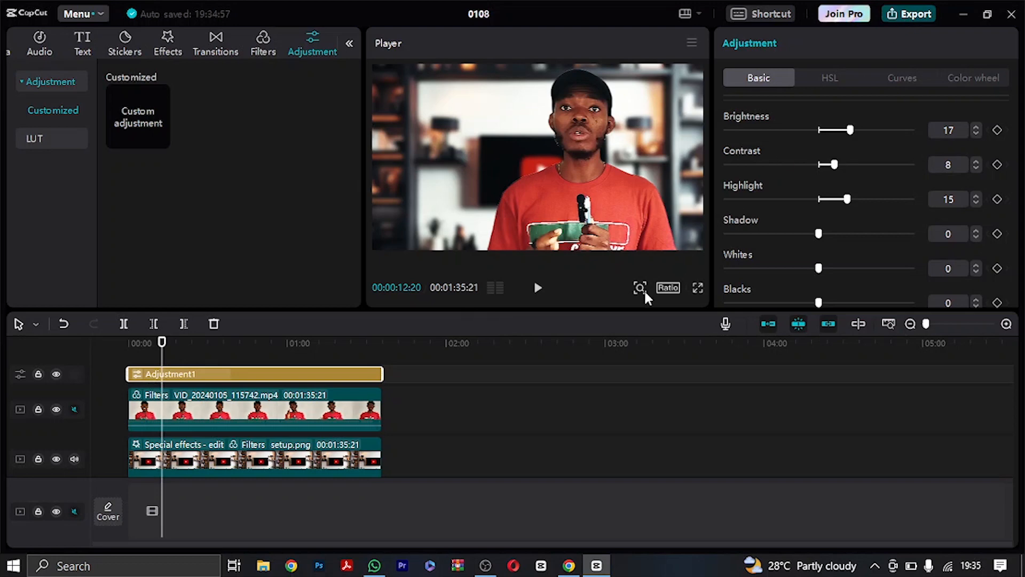
# Export the video as 0108 in 1080P, H.264, mp4 format at 30fps with the recommended bit rate
pyautogui.hotkey('ctrl', 'e')
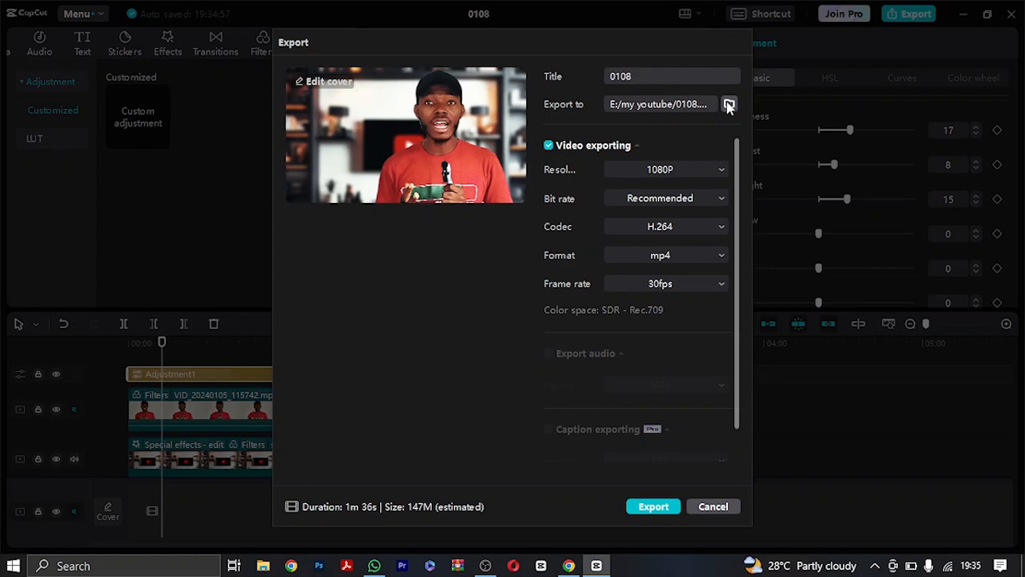
pyautogui.click(661, 510)
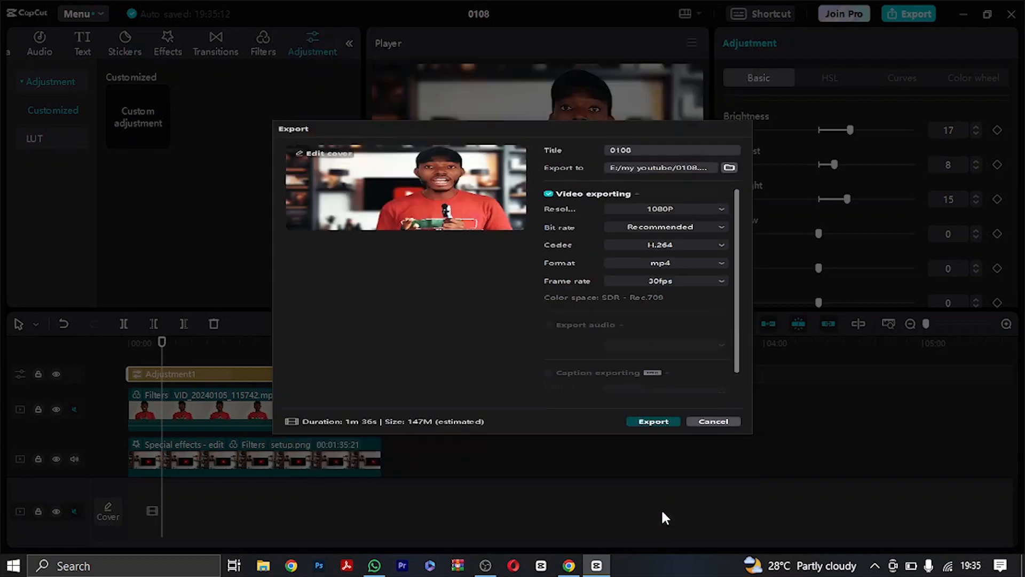